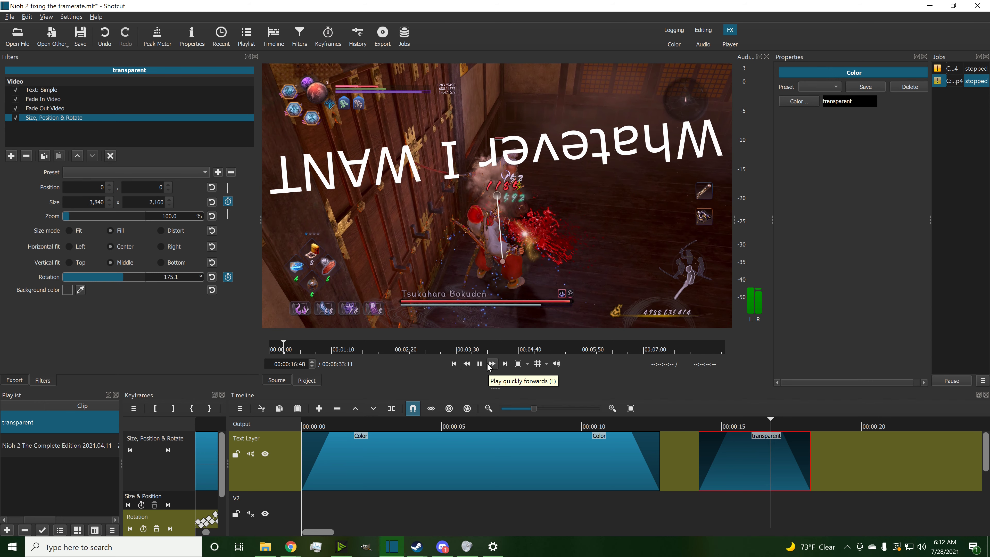
Step: Remove all keyframes from the text's rotation parameter
{"action": "left_click", "coordinate": [480, 364]}
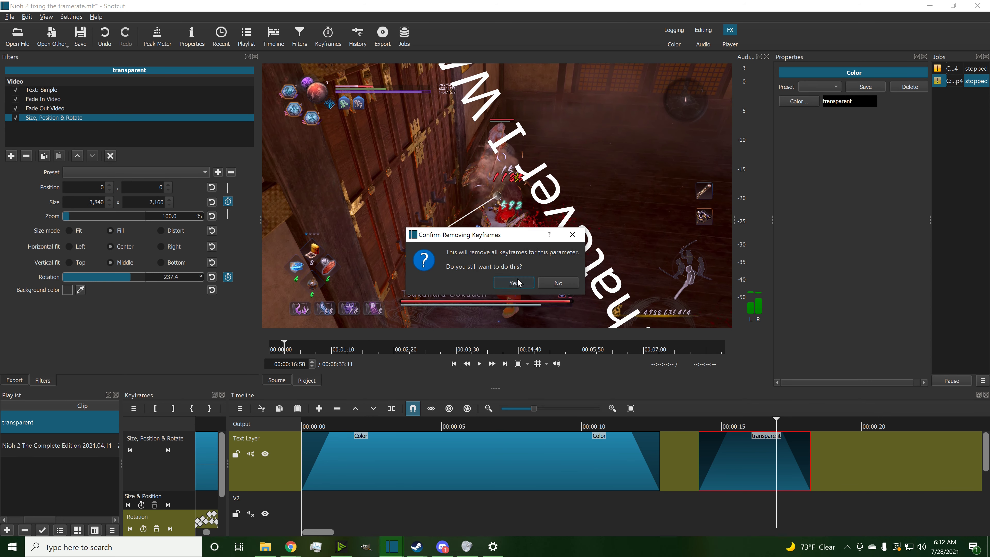
{"action": "left_click", "coordinate": [514, 283]}
Step: Reset the text's rotation to 0 and return the playhead to the start of the transparent clip
{"action": "left_click", "coordinate": [694, 419]}
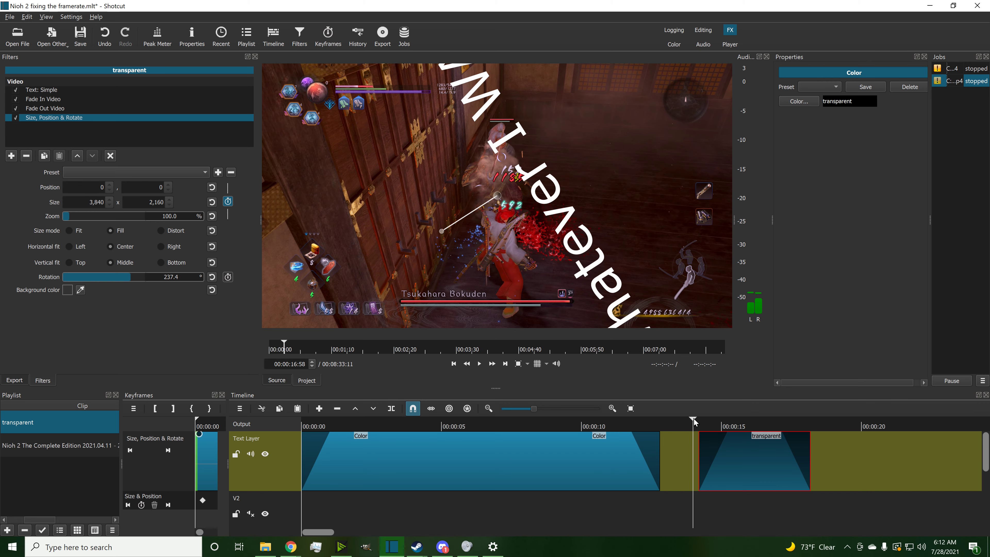
{"action": "left_click", "coordinate": [478, 366]}
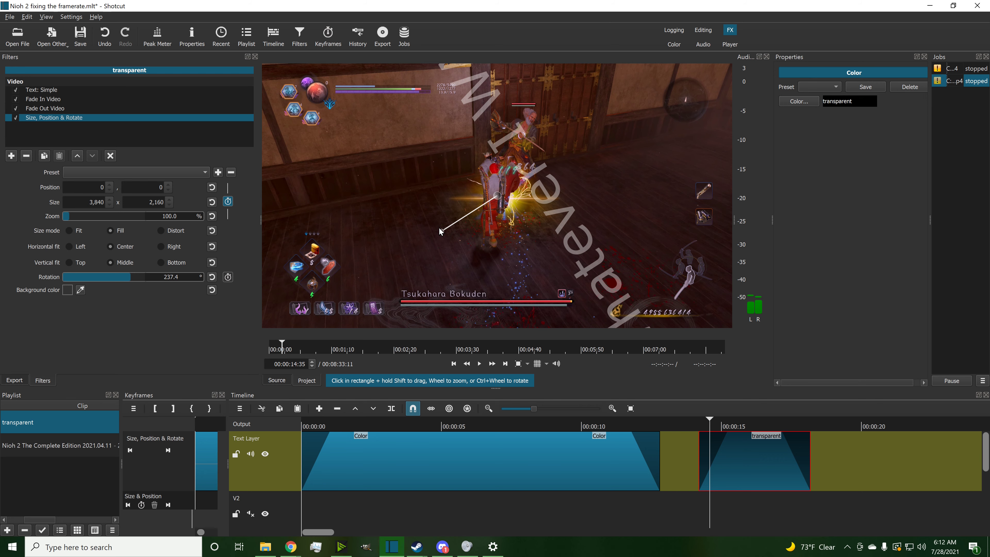
{"action": "left_click_drag", "start_coordinate": [449, 197], "coordinate": [496, 152]}
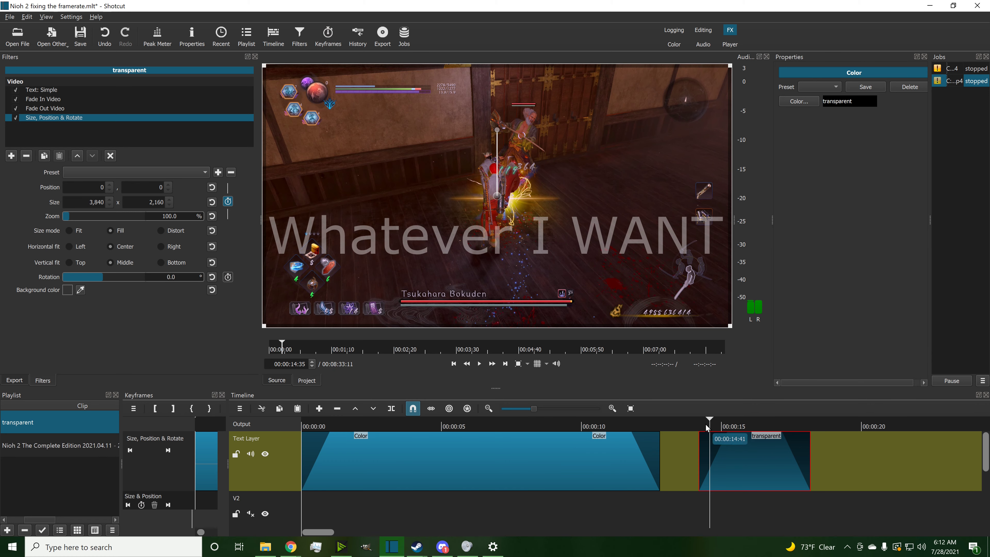
{"action": "left_click_drag", "start_coordinate": [706, 424], "coordinate": [697, 424]}
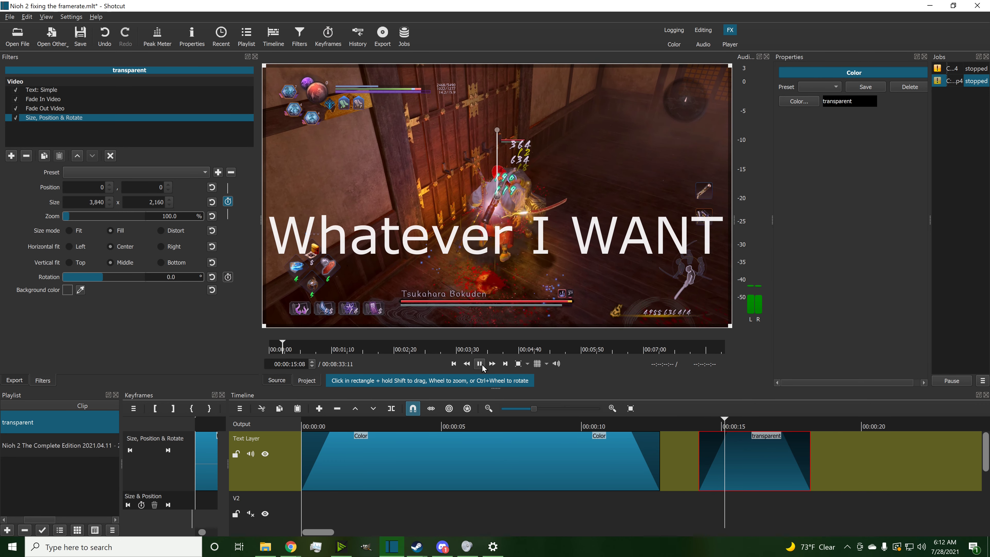
Step: Play back the text overlay to review it
{"action": "left_click", "coordinate": [480, 363]}
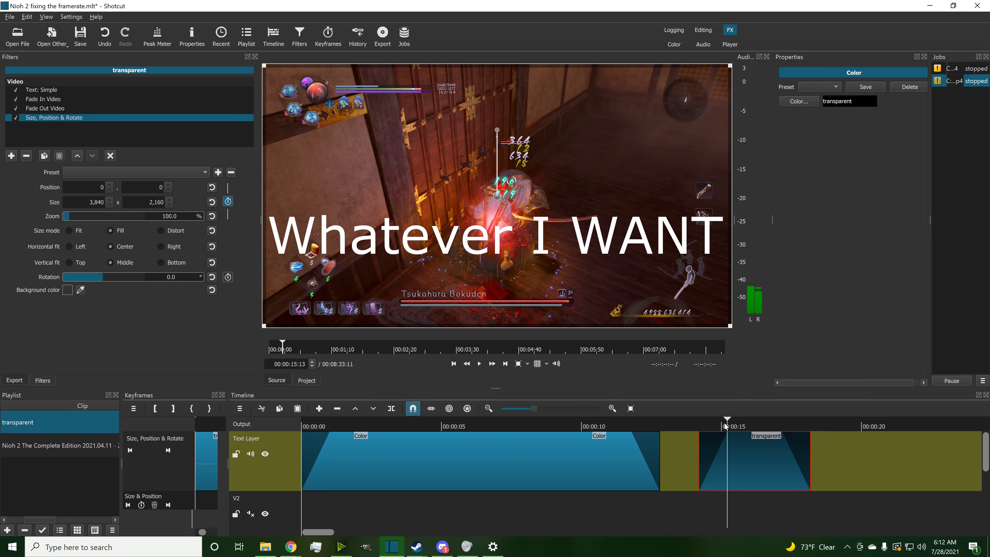
{"action": "left_click", "coordinate": [701, 426]}
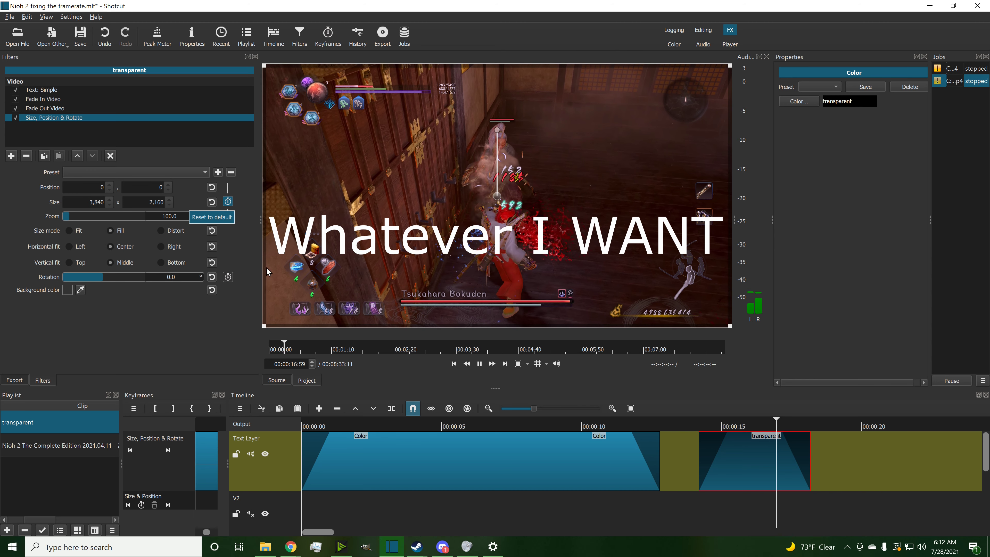
{"action": "left_click", "coordinate": [481, 366]}
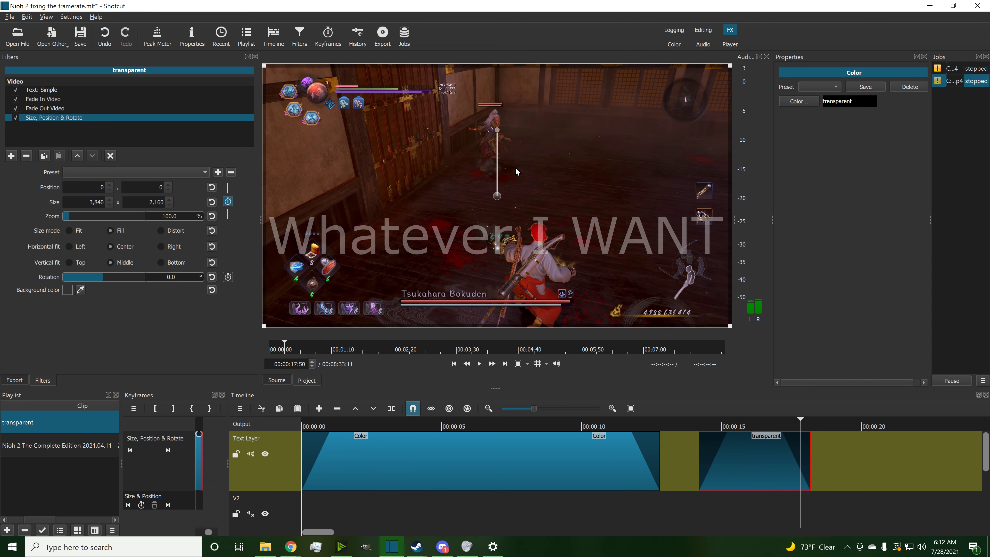
Step: Drag the text off the right edge of the frame to position 3,912, 0, keyframing its movement
{"action": "left_click_drag", "start_coordinate": [502, 205], "coordinate": [978, 203]}
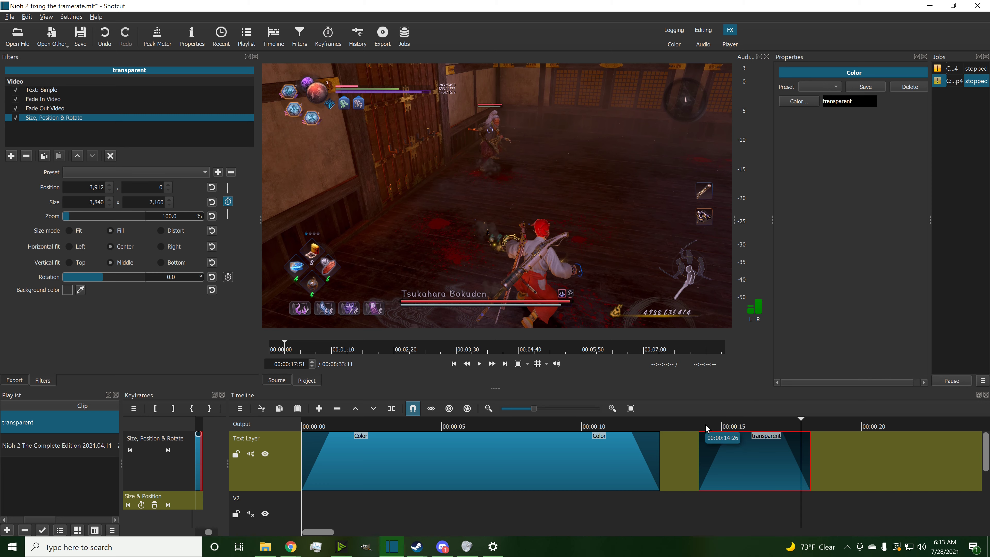
{"action": "left_click", "coordinate": [699, 430]}
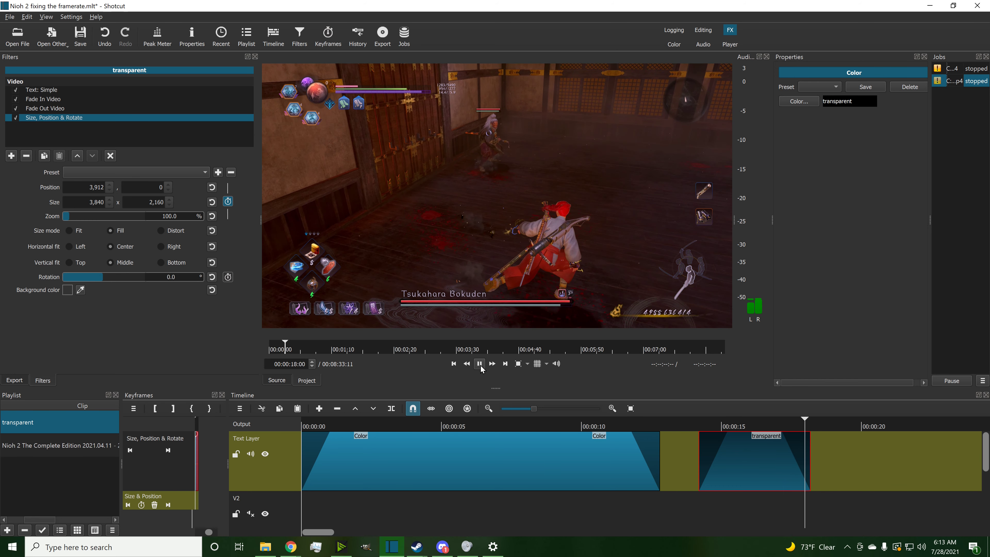
Step: Play the clip from its start to review the text's slide animation
{"action": "left_click", "coordinate": [481, 366]}
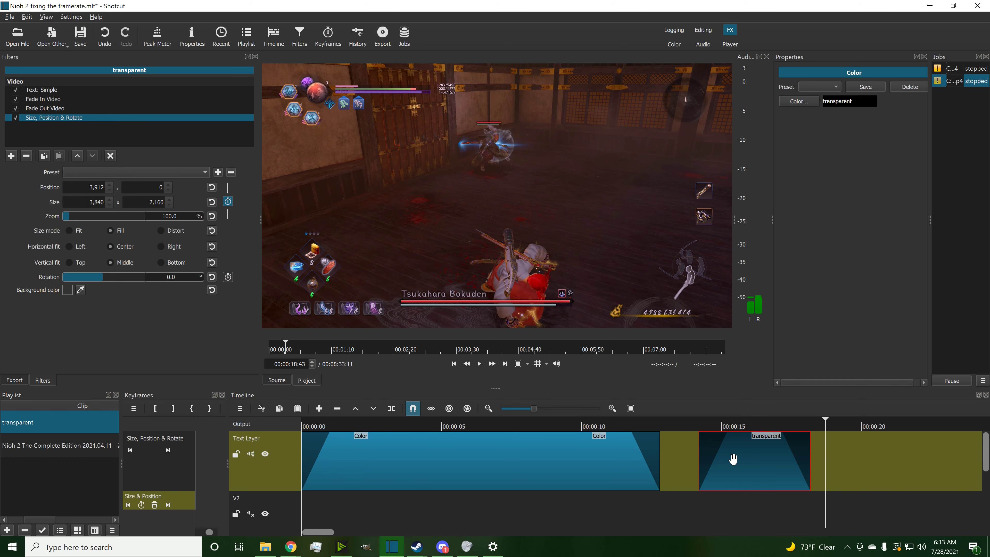
{"action": "left_click_drag", "start_coordinate": [708, 429], "coordinate": [700, 429]}
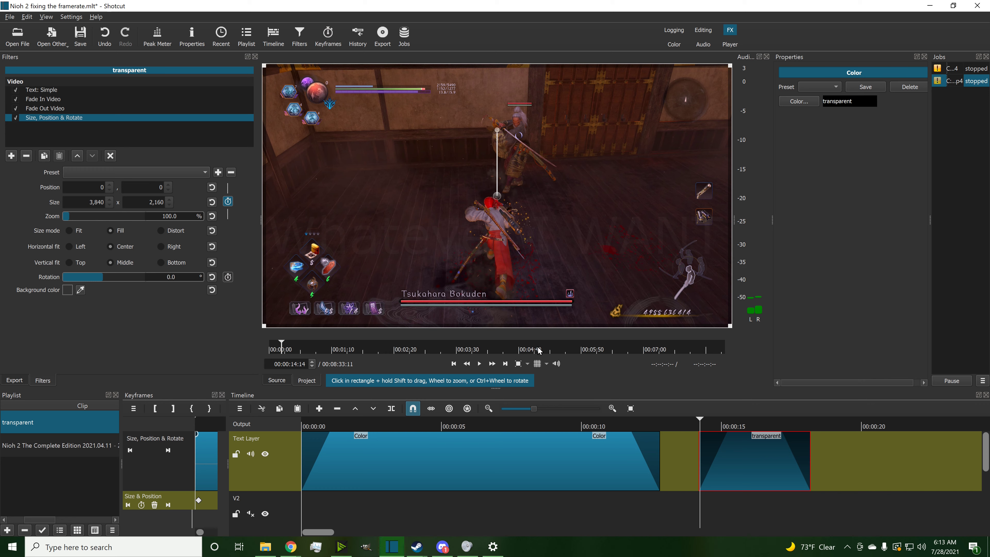
{"action": "left_click", "coordinate": [480, 364]}
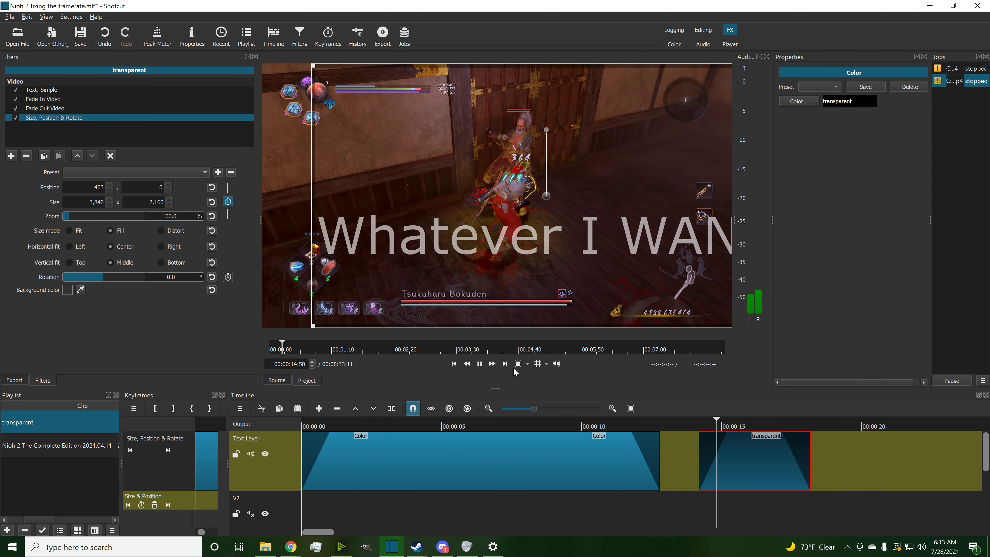
{"action": "left_click", "coordinate": [480, 364]}
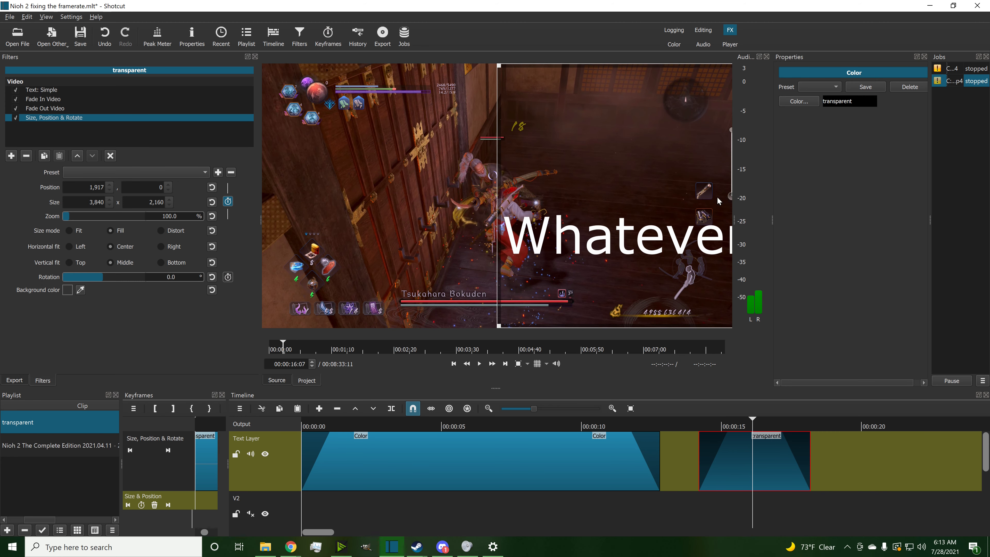
Step: Drag the text left to about position -323, 4 at around 16:07 to add an intermediate keyframe
{"action": "left_click_drag", "start_coordinate": [719, 201], "coordinate": [477, 201]}
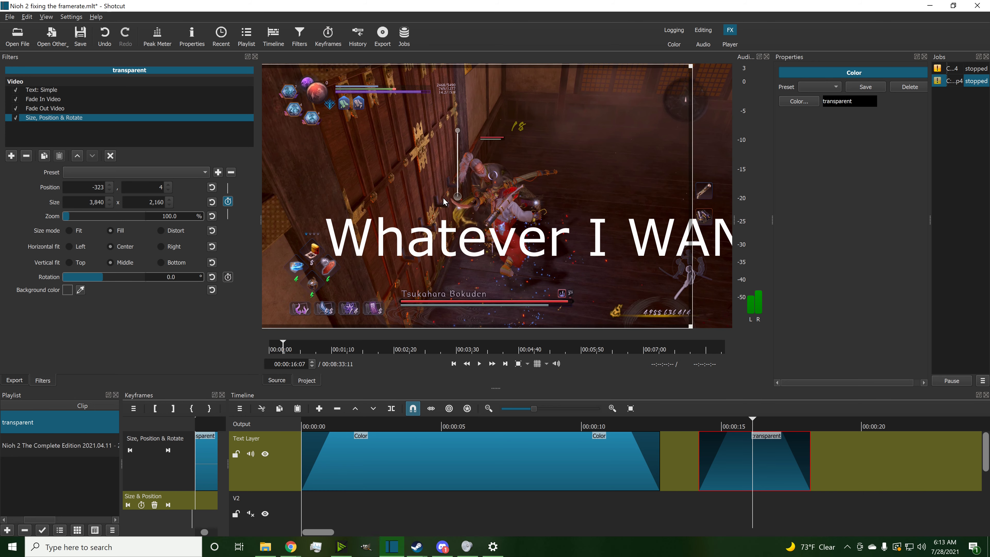
{"action": "left_click_drag", "start_coordinate": [402, 201], "coordinate": [400, 201]}
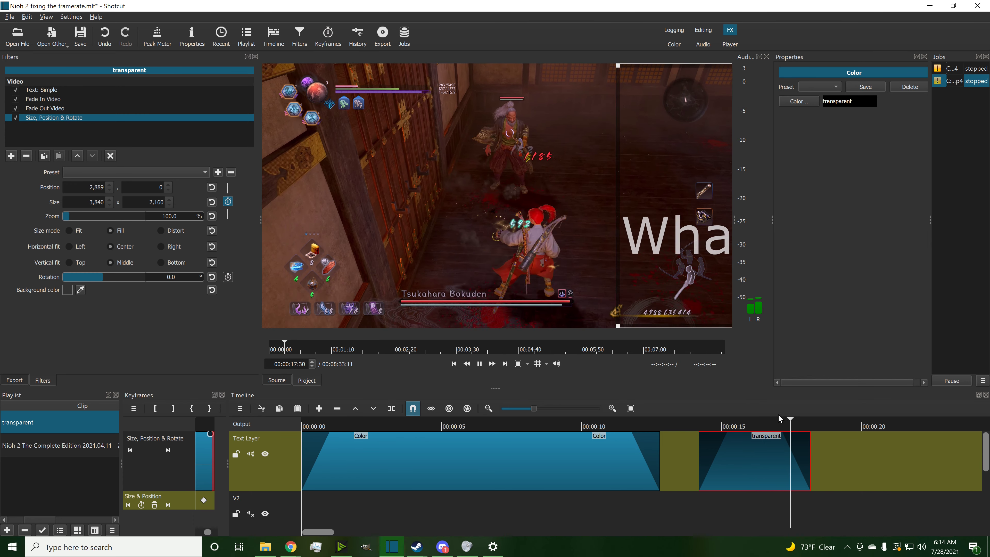
{"action": "left_click", "coordinate": [700, 430]}
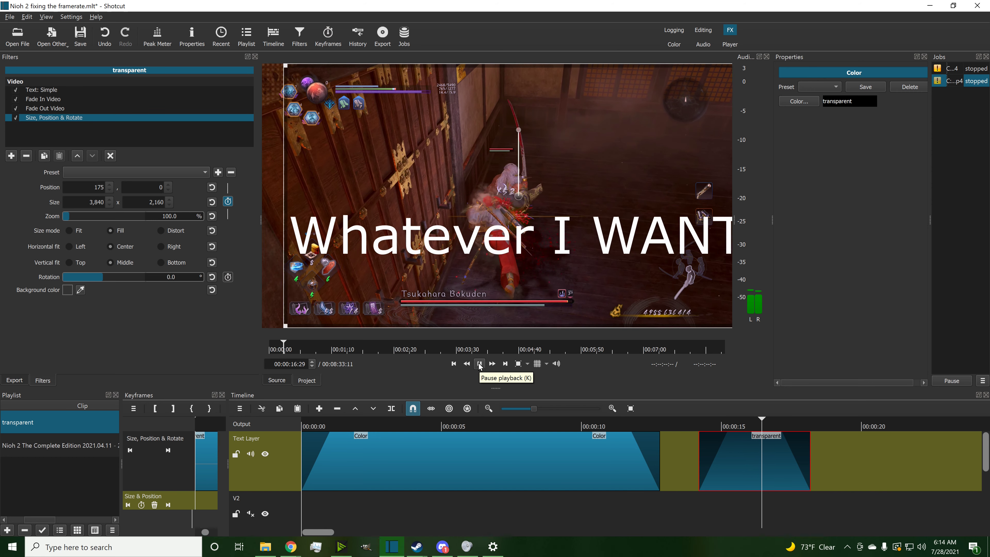
Step: Replay the text clip from its start to review the motion
{"action": "left_click", "coordinate": [479, 363]}
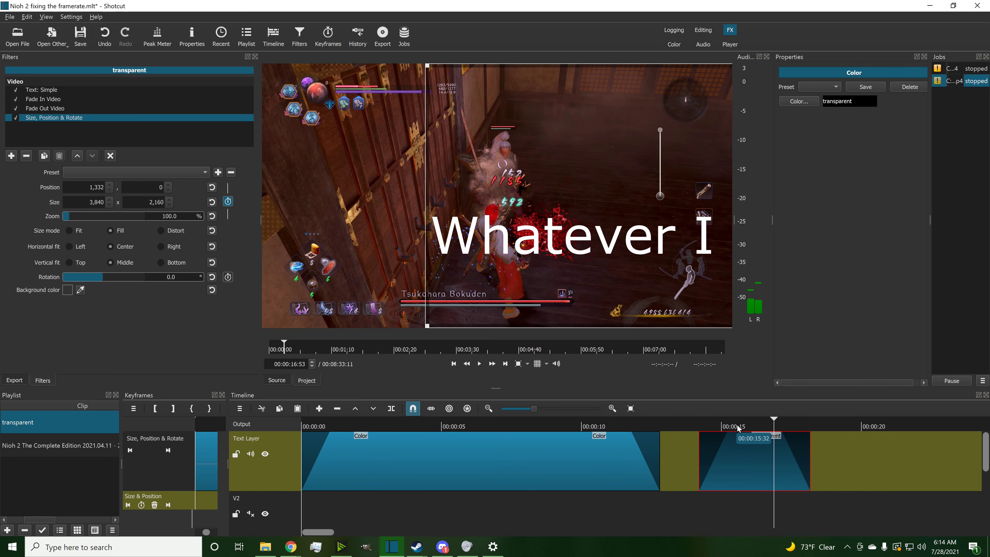
{"action": "left_click_drag", "start_coordinate": [686, 423], "coordinate": [697, 420]}
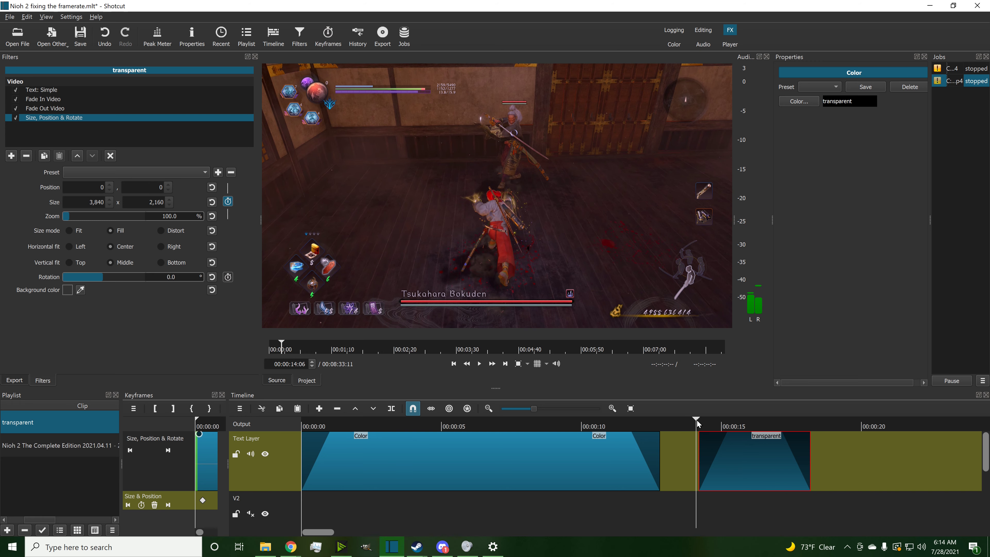
{"action": "left_click", "coordinate": [480, 368]}
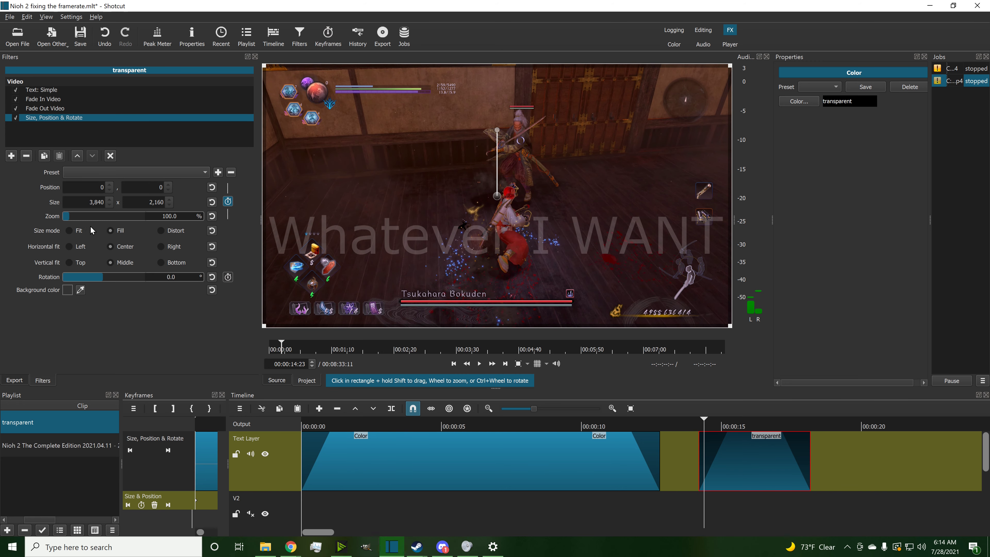
Step: Adjust the text's zoom with the Size, Position & Rotate zoom slider
{"action": "left_click", "coordinate": [74, 216]}
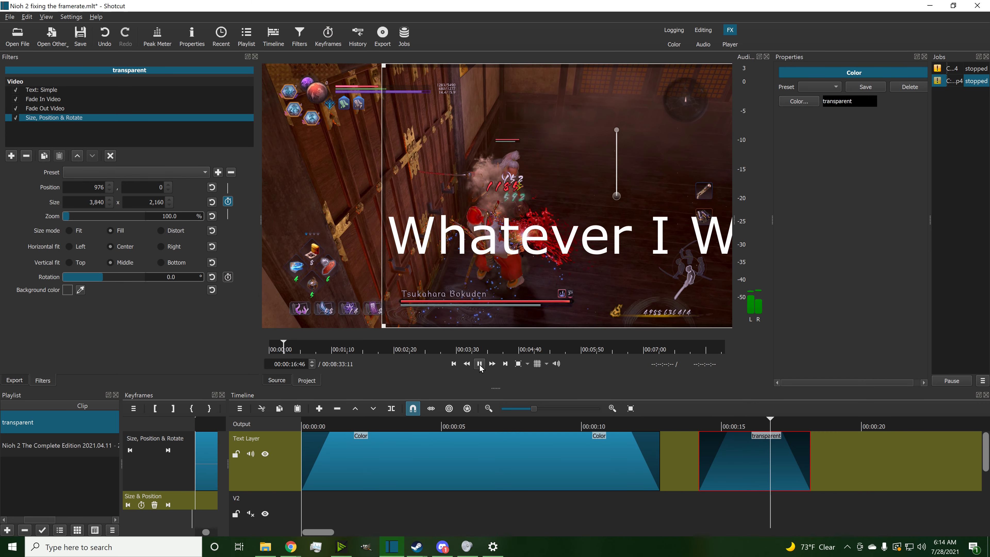
{"action": "left_click", "coordinate": [480, 365]}
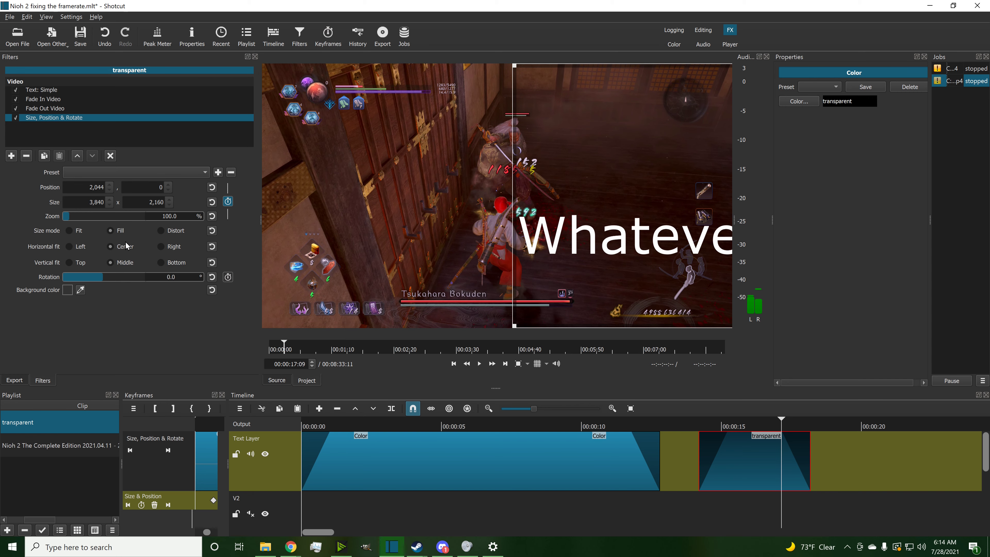
{"action": "left_click", "coordinate": [140, 215]}
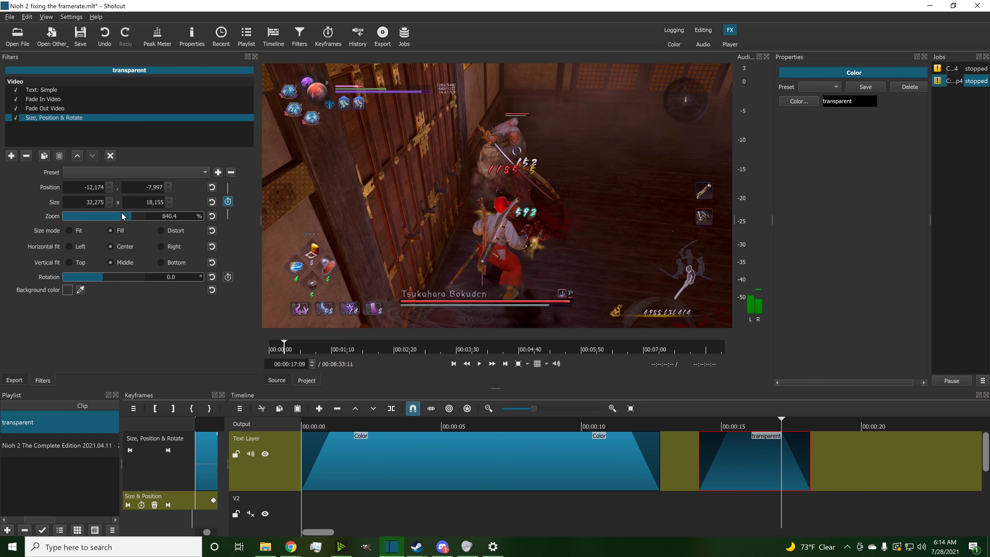
{"action": "left_click_drag", "start_coordinate": [89, 214], "coordinate": [85, 217]}
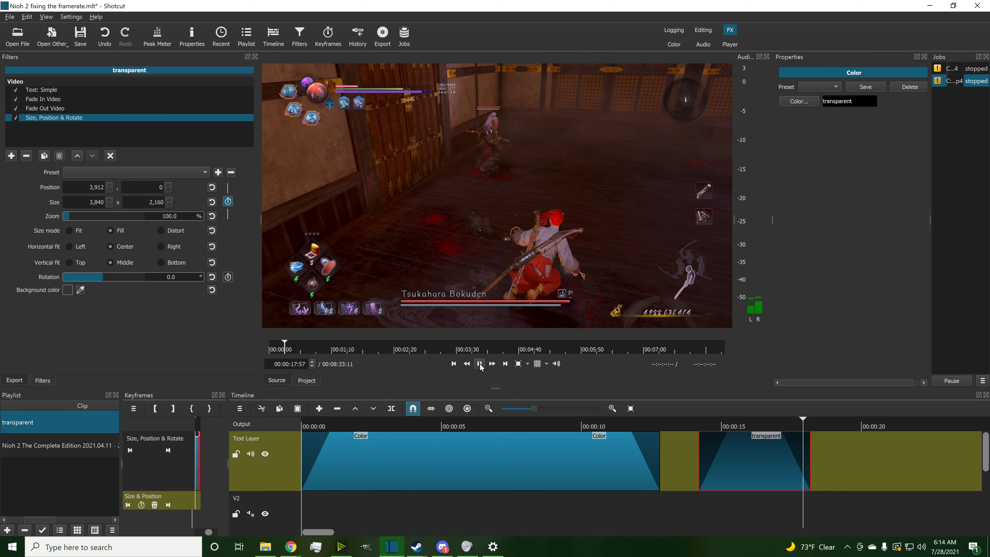
Step: Add the Vertigo filter to the transparent text clip
{"action": "left_click", "coordinate": [711, 426]}
{"action": "left_click_drag", "start_coordinate": [712, 428], "coordinate": [700, 428]}
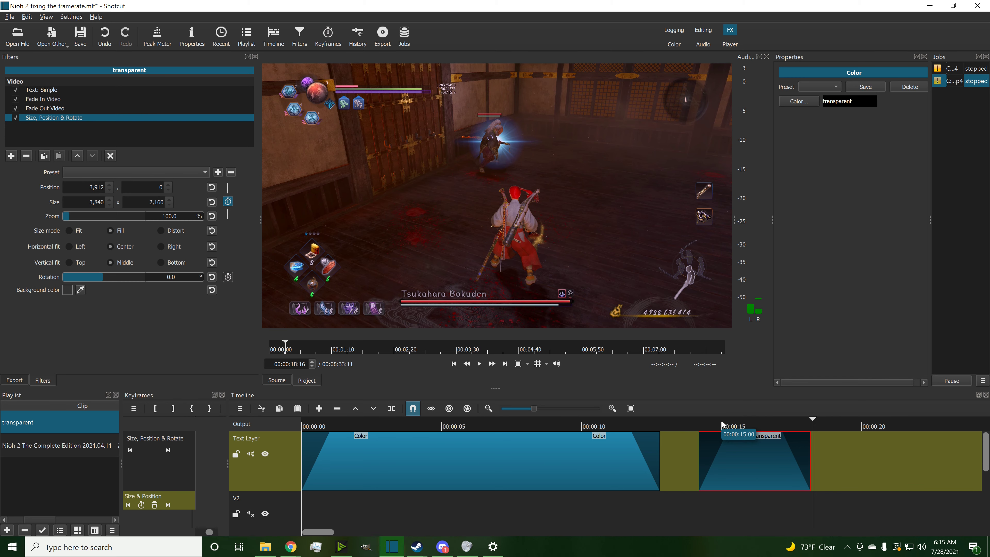
{"action": "left_click_drag", "start_coordinate": [723, 424], "coordinate": [701, 425]}
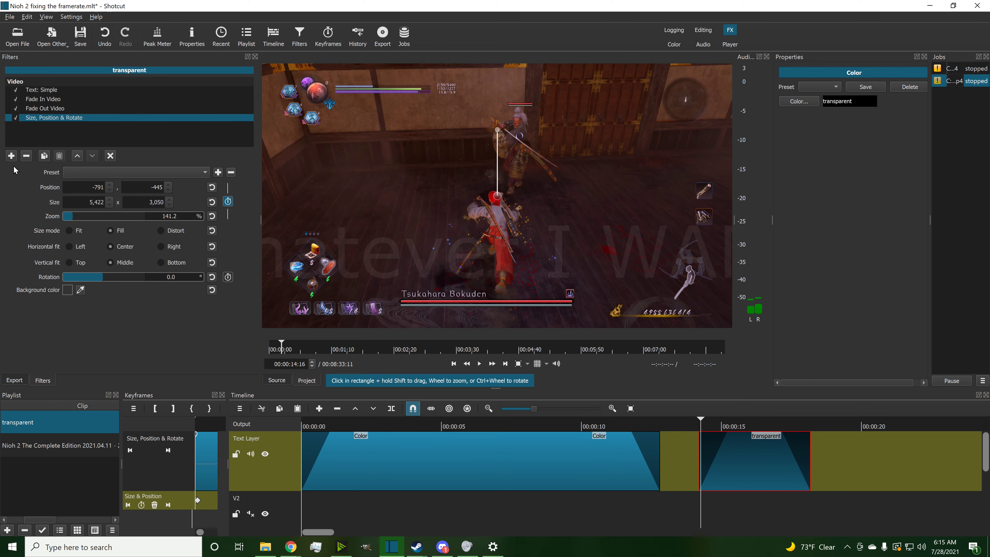
{"action": "left_click", "coordinate": [11, 155]}
{"action": "scroll", "coordinate": [62, 293], "scroll_direction": "down", "scroll_amount": 10}
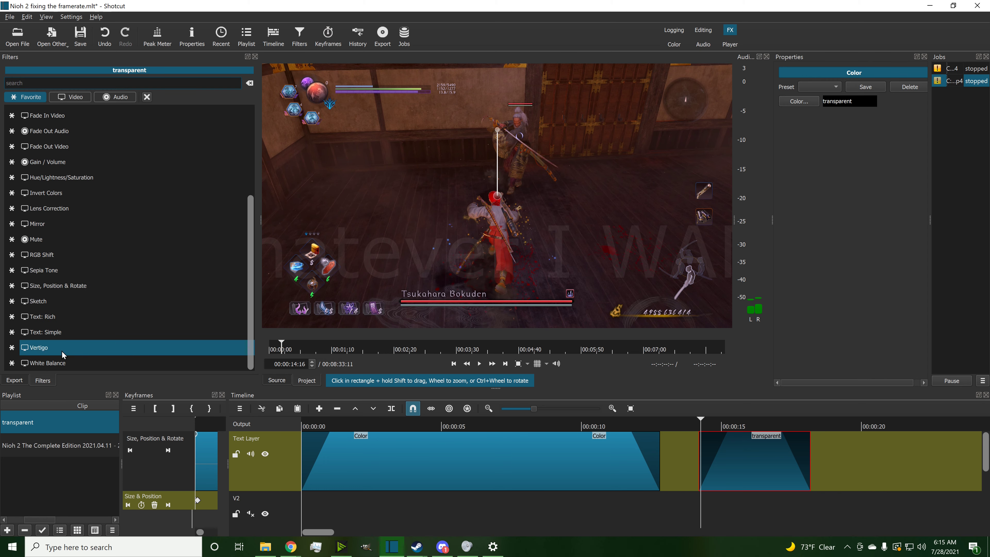
{"action": "left_click", "coordinate": [60, 353]}
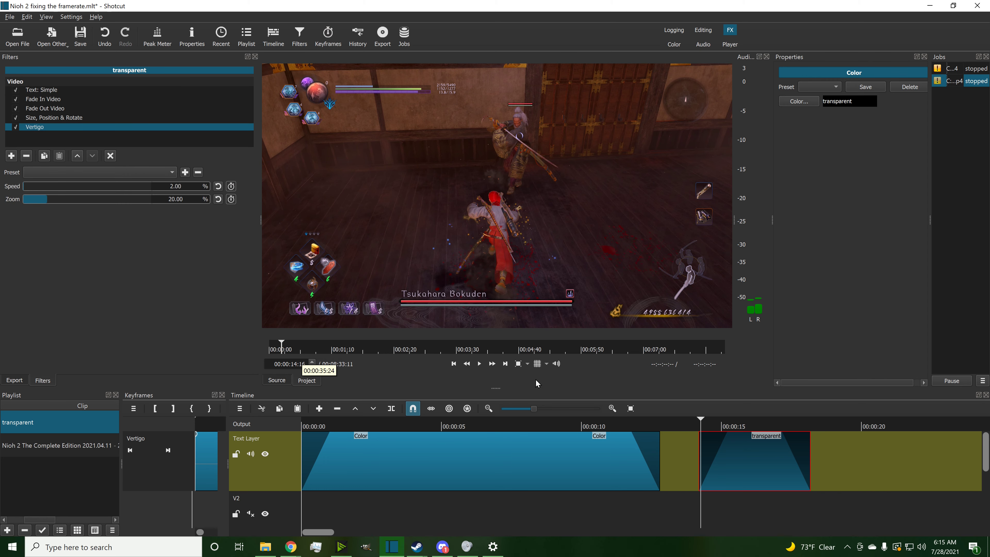
Step: Set the Vertigo zoom to about 19.84 %
{"action": "left_click", "coordinate": [480, 365]}
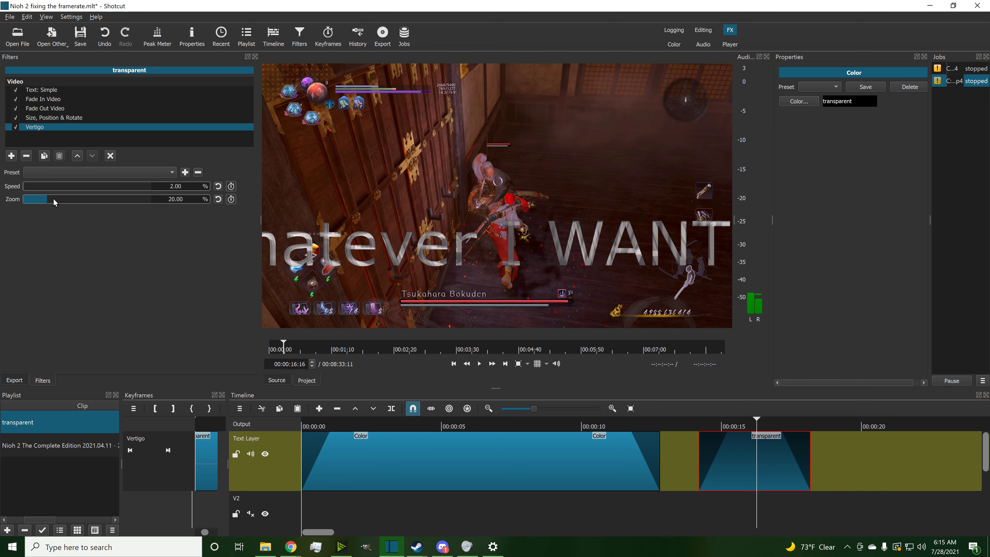
{"action": "left_click_drag", "start_coordinate": [46, 202], "coordinate": [47, 202]}
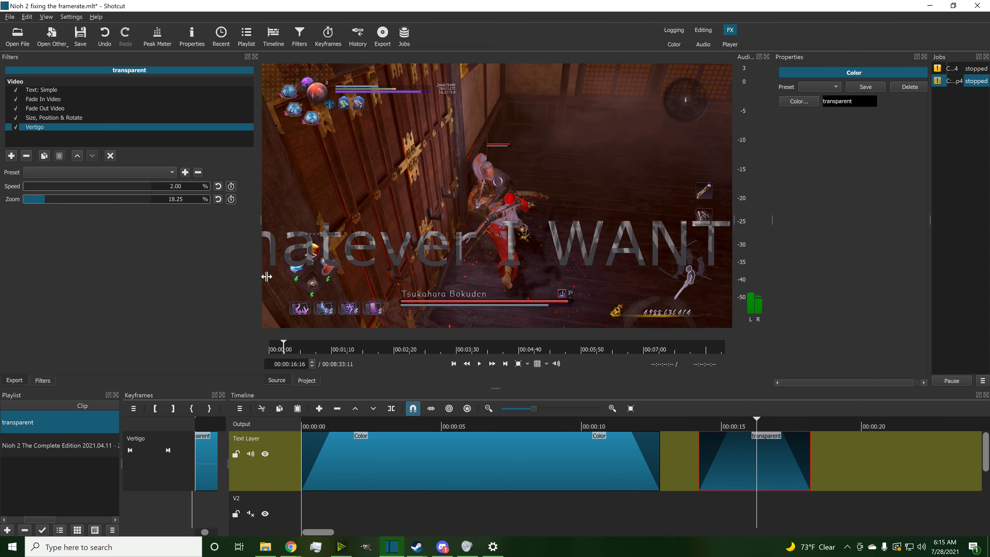
{"action": "left_click", "coordinate": [478, 366]}
{"action": "left_click_drag", "start_coordinate": [47, 201], "coordinate": [50, 206]}
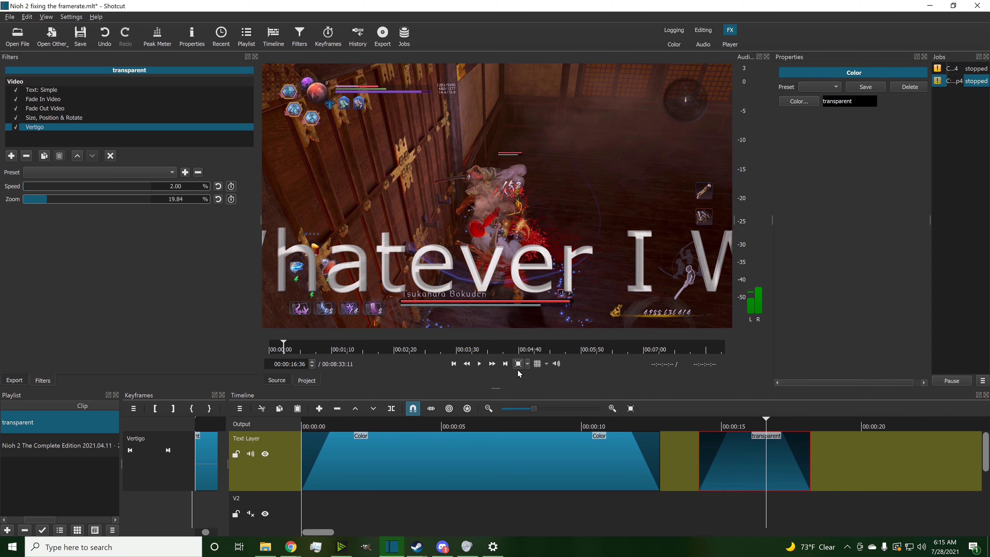
Step: Set the Vertigo speed to 1.00 % and return the playhead to the clip start
{"action": "left_click", "coordinate": [727, 426]}
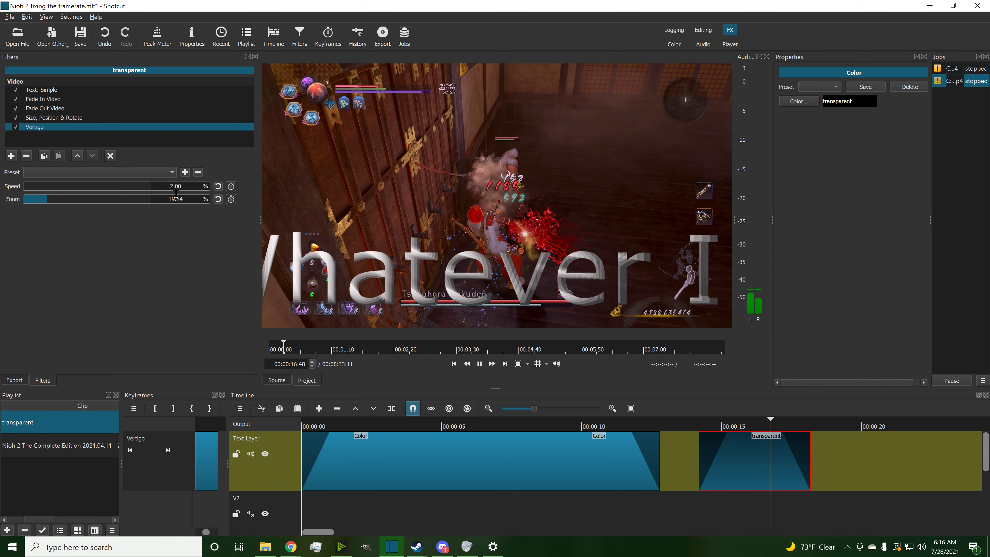
{"action": "type", "text": "1"}
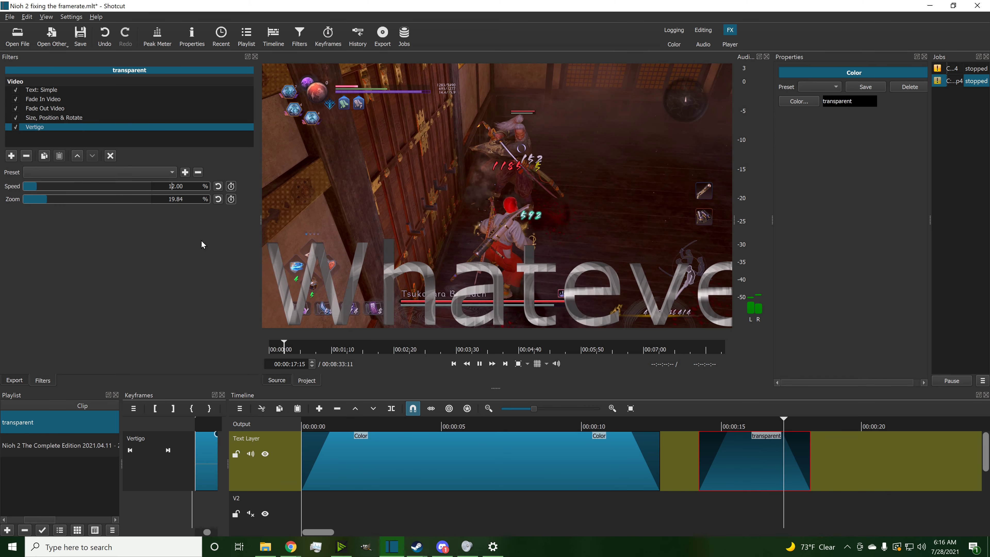
{"action": "key", "text": "Delete"}
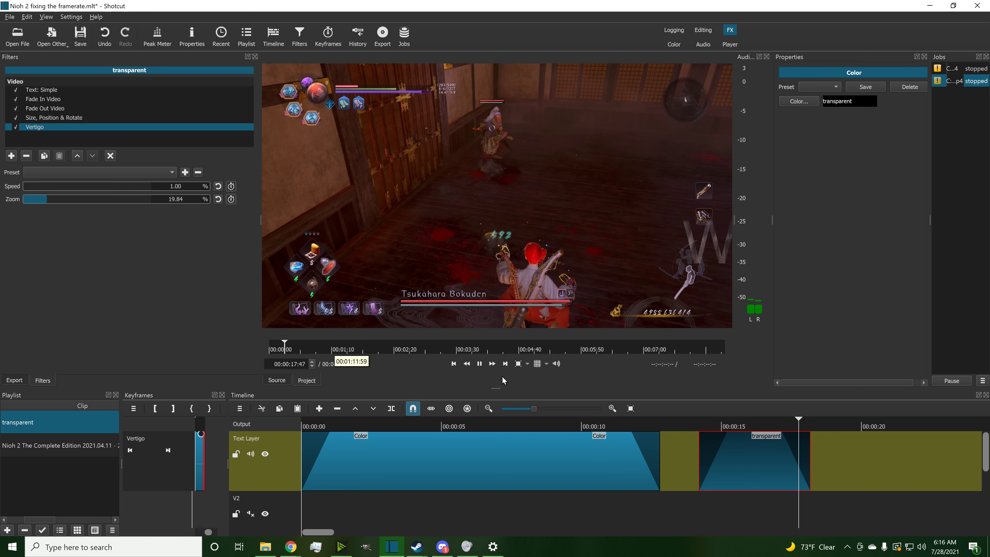
{"action": "left_click_drag", "start_coordinate": [721, 425], "coordinate": [701, 426]}
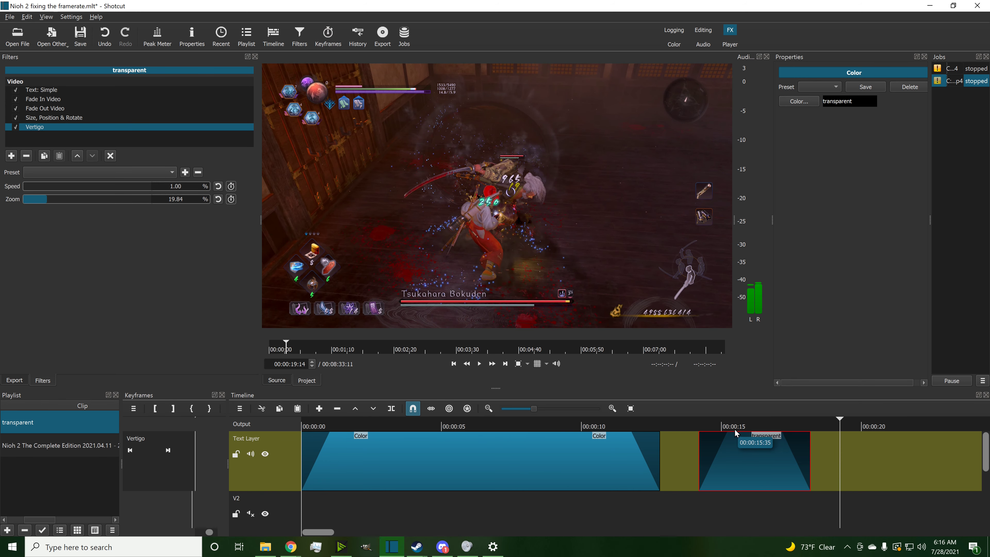
Step: Select the Size, Position & Rotate filter and play back the text animation from about 15 seconds
{"action": "left_click", "coordinate": [725, 427]}
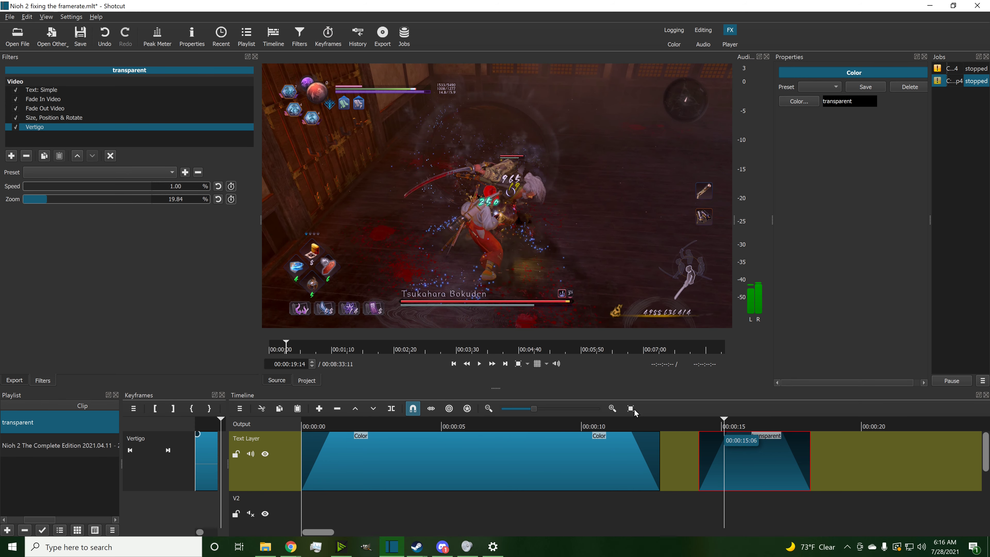
{"action": "left_click", "coordinate": [17, 121]}
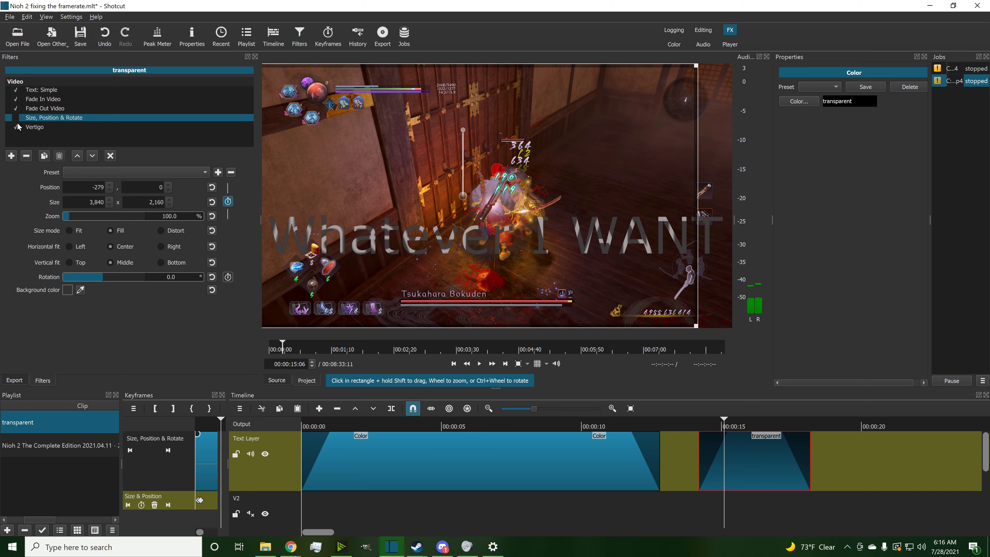
{"action": "left_click", "coordinate": [480, 363]}
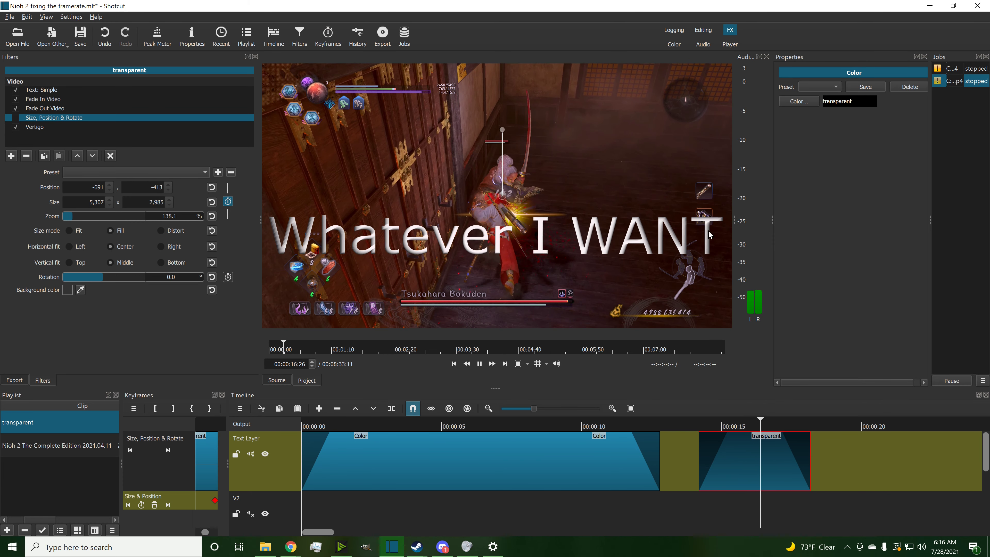
{"action": "left_click", "coordinate": [15, 118]}
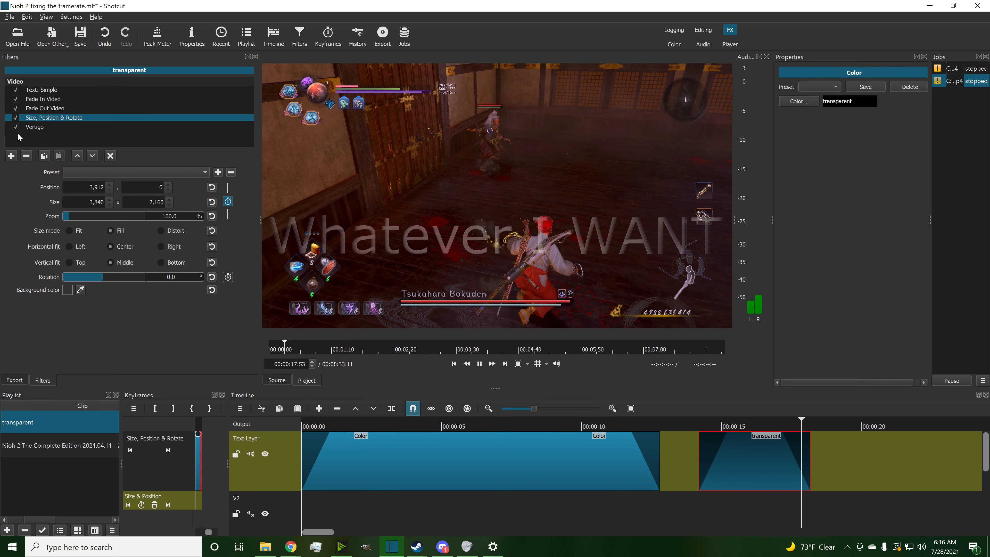
{"action": "left_click", "coordinate": [480, 364]}
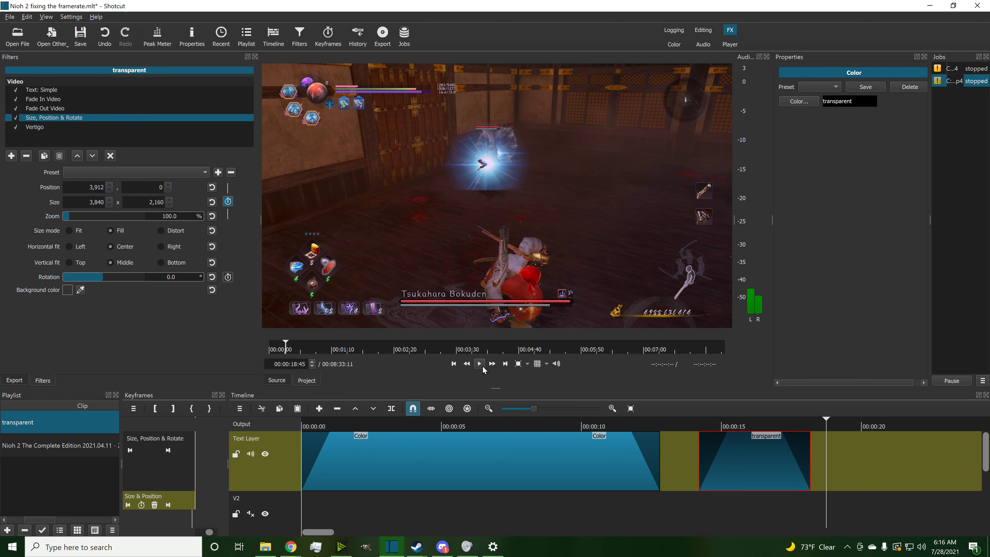
{"action": "left_click", "coordinate": [751, 429]}
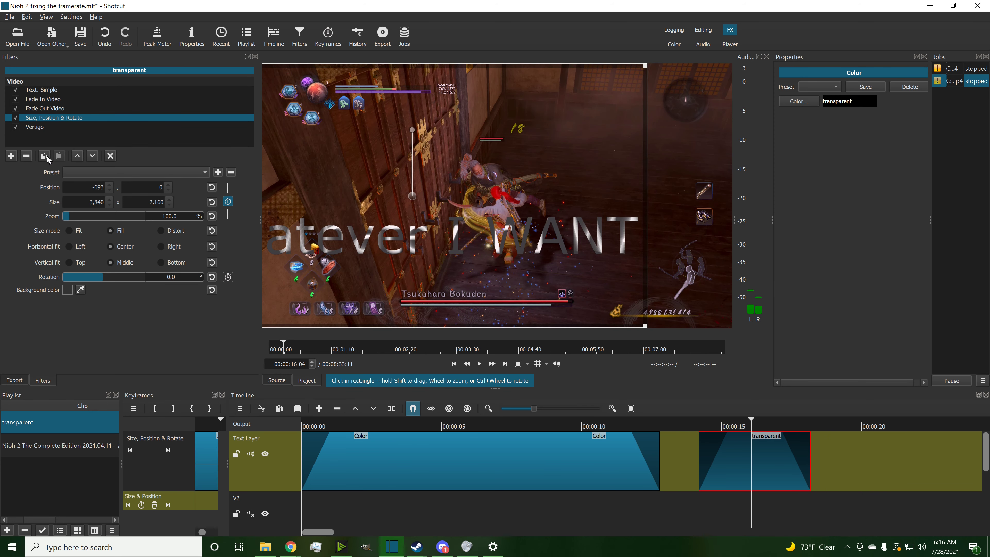
Step: Select the Text: Simple filter and set the font color to dark blue
{"action": "left_click", "coordinate": [28, 91]}
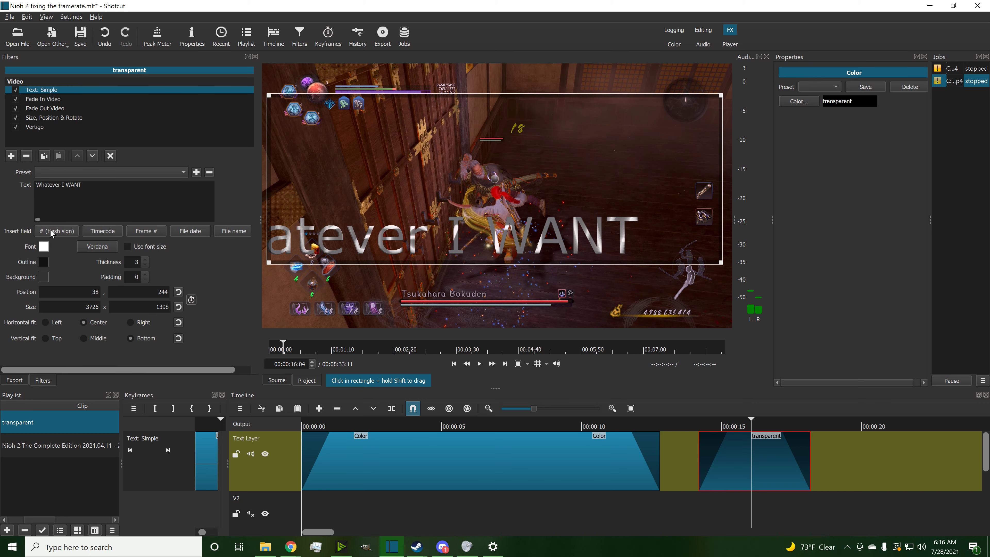
{"action": "left_click", "coordinate": [42, 249]}
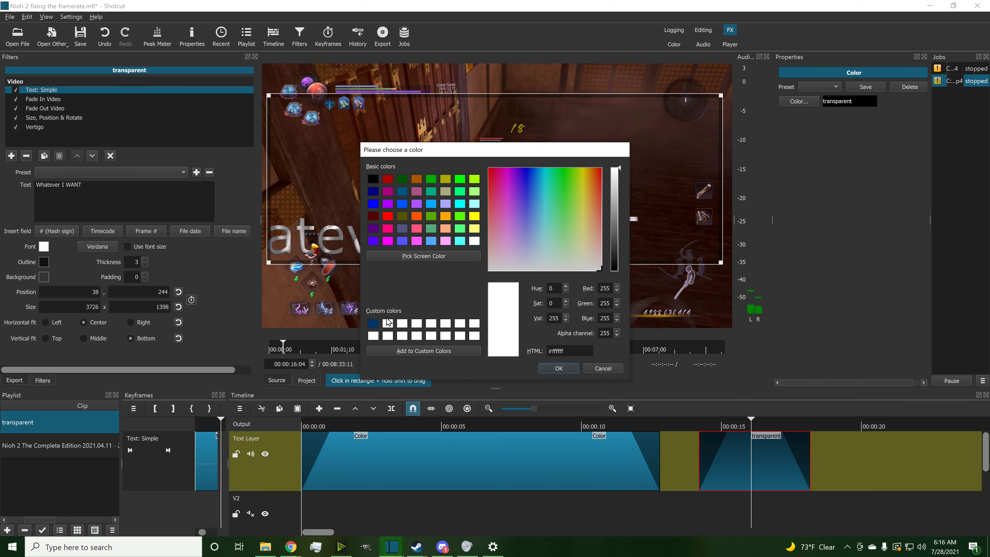
{"action": "left_click", "coordinate": [560, 368]}
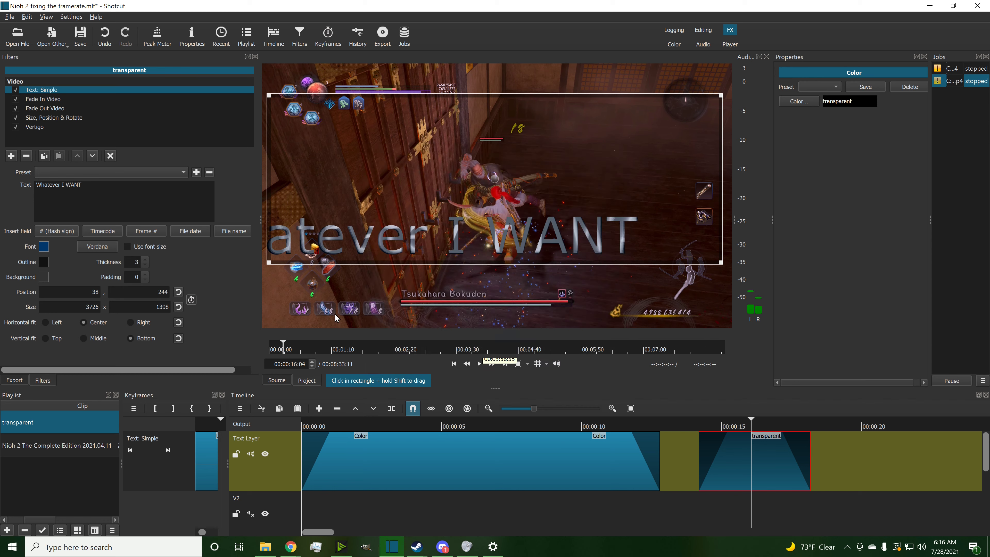
Step: Set the text outline color to bright cyan
{"action": "left_click", "coordinate": [47, 264]}
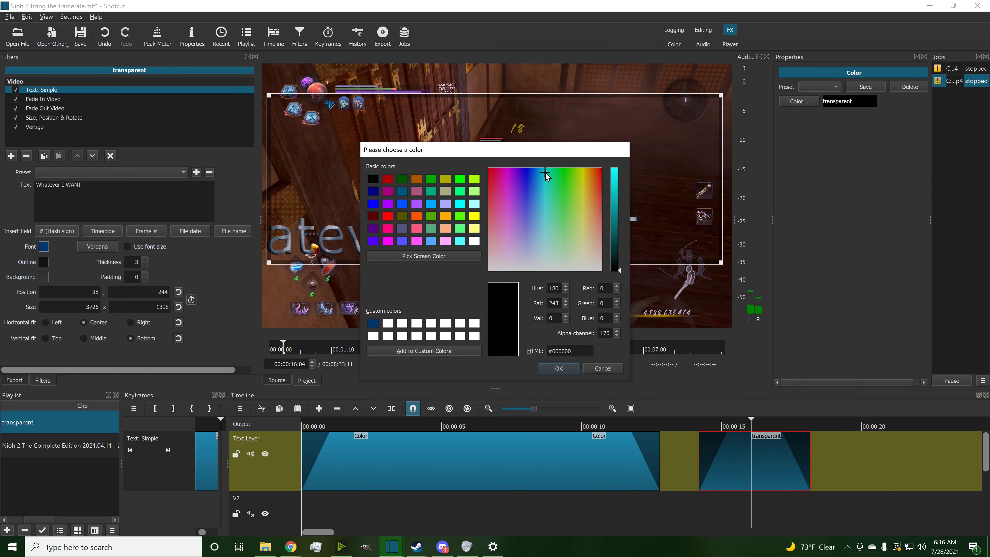
{"action": "left_click_drag", "start_coordinate": [620, 219], "coordinate": [609, 156]}
{"action": "left_click", "coordinate": [564, 368]}
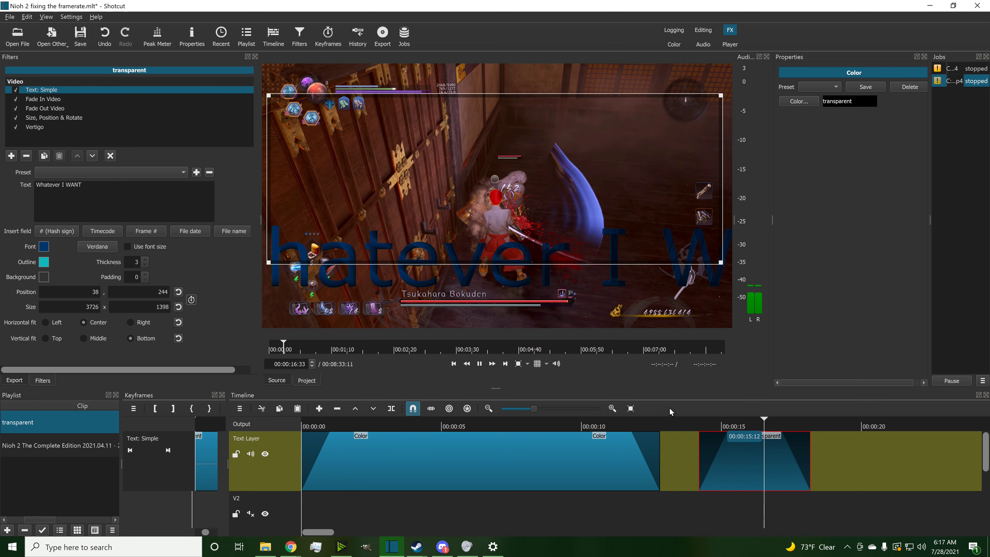
Step: Change the text outline color to the dark blue custom color
{"action": "left_click", "coordinate": [479, 364]}
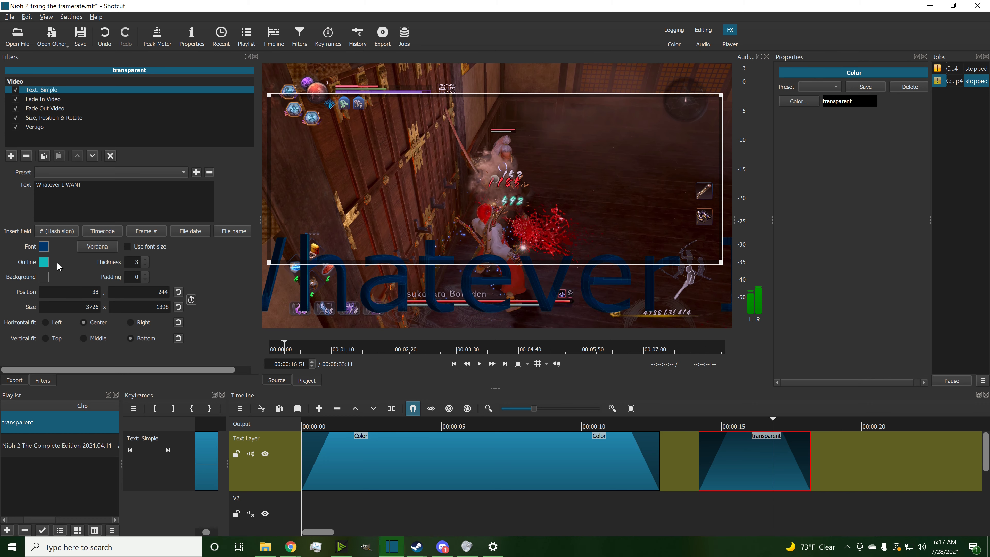
{"action": "left_click", "coordinate": [44, 262]}
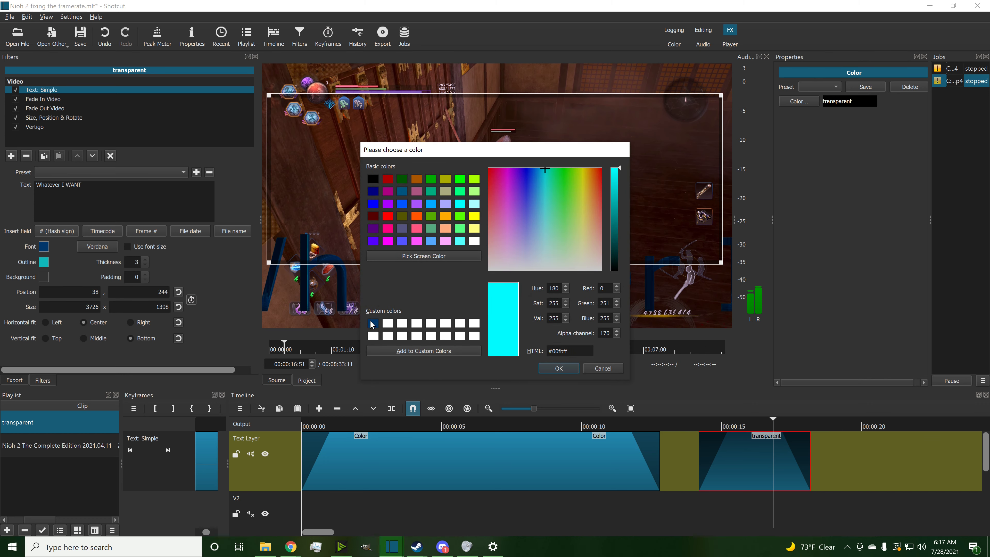
{"action": "left_click", "coordinate": [372, 324]}
{"action": "left_click", "coordinate": [558, 368]}
Step: Set the font color to light cyan #55ffff and play the preview
{"action": "left_click", "coordinate": [49, 249]}
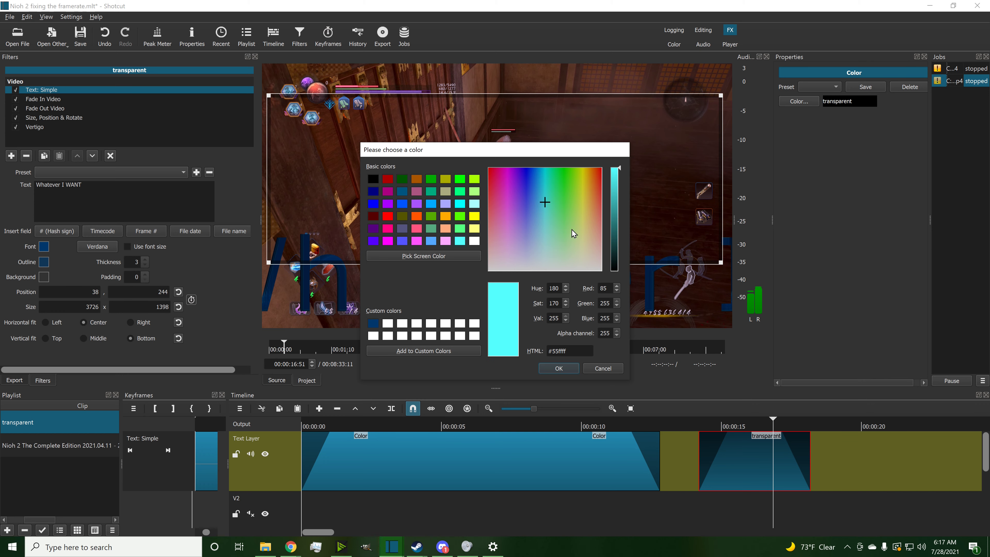
{"action": "left_click", "coordinate": [566, 369]}
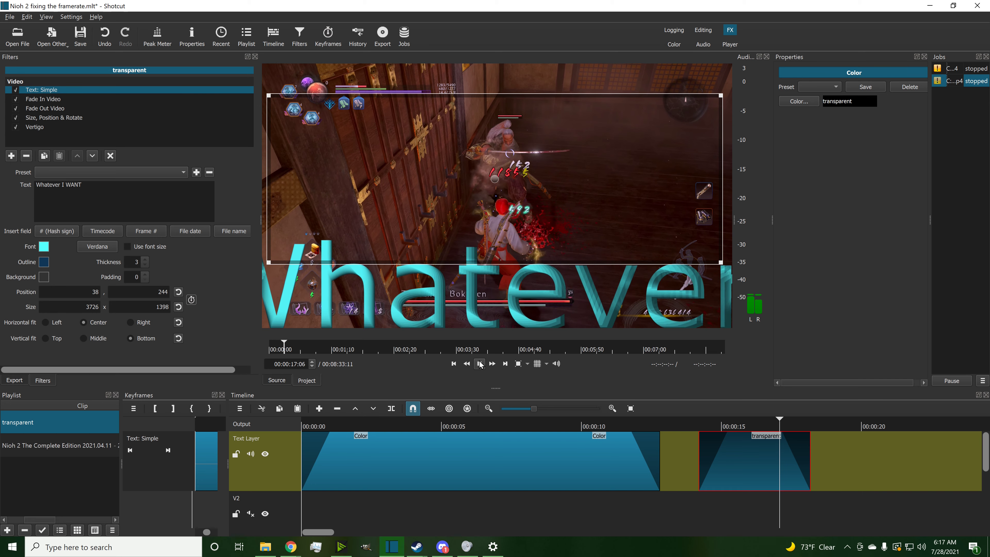
{"action": "left_click", "coordinate": [480, 363]}
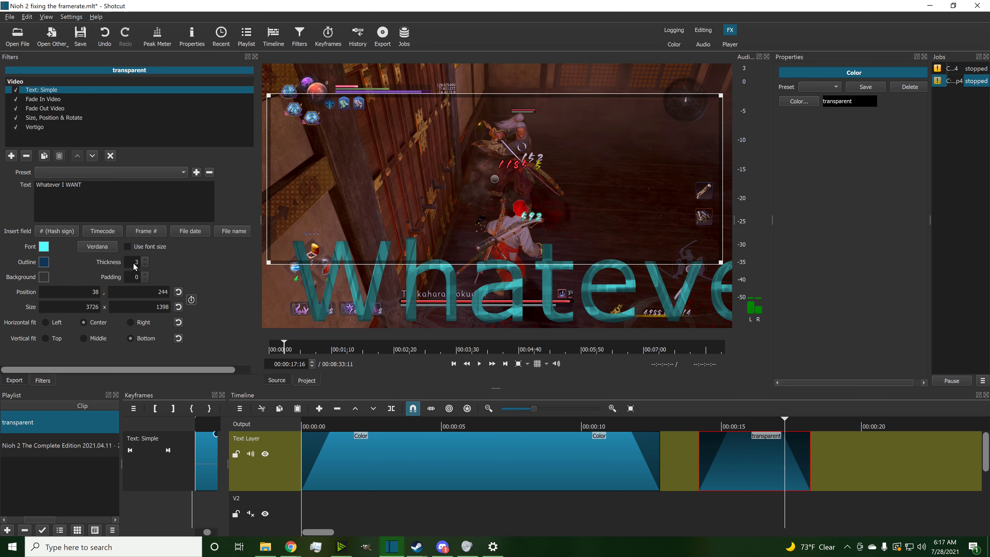
Step: Increase the outline thickness to 30 and replay the text clip
{"action": "scroll", "coordinate": [134, 266], "scroll_direction": "up", "scroll_amount": 12}
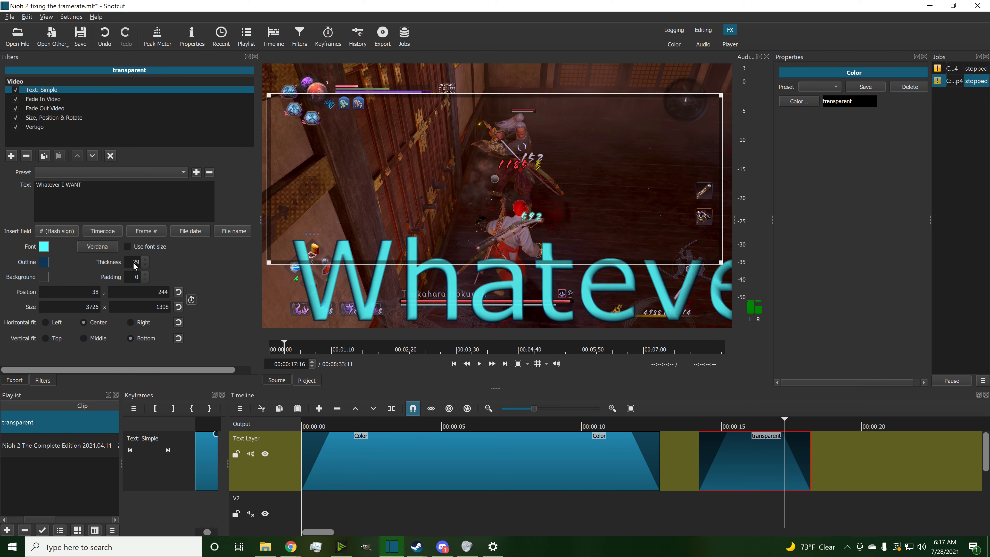
{"action": "left_click", "coordinate": [707, 423]}
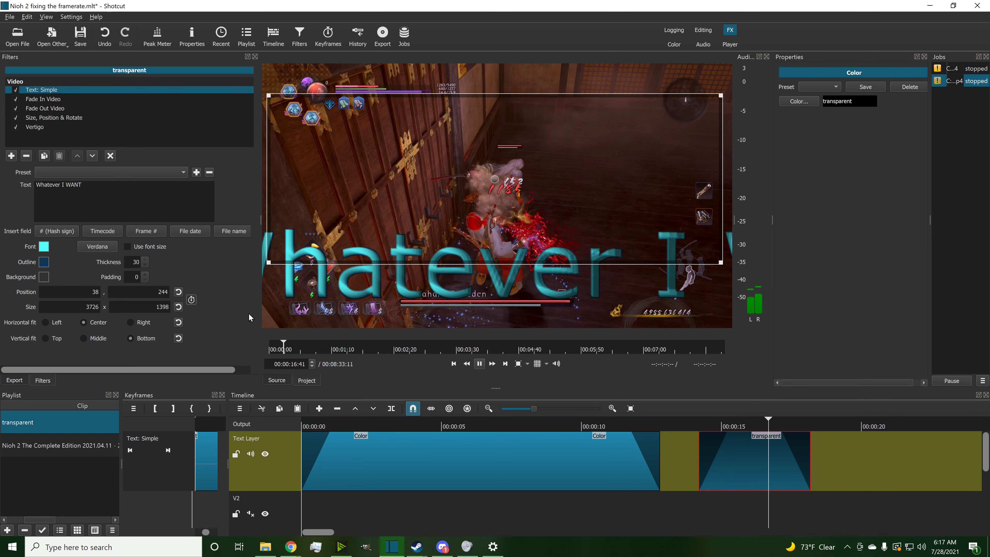
{"action": "left_click", "coordinate": [480, 363]}
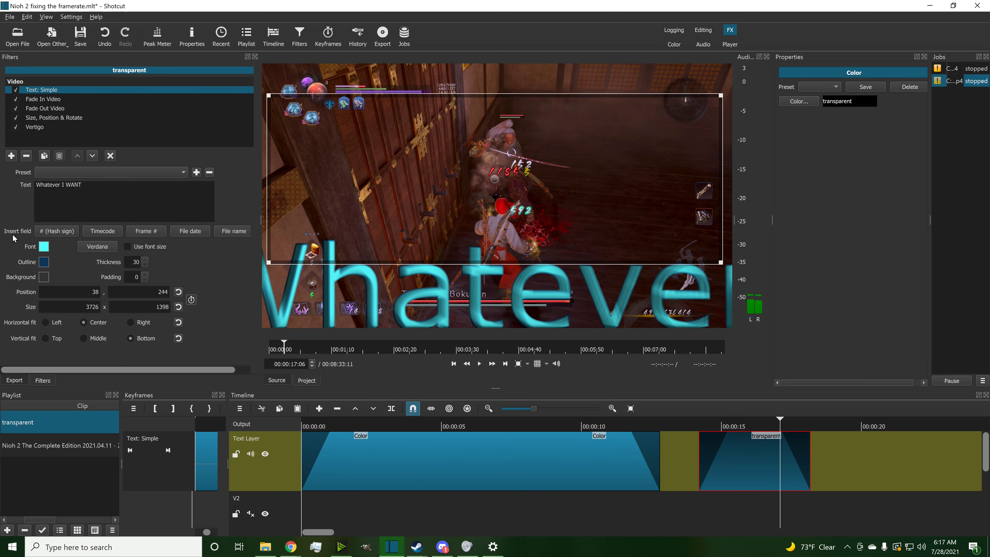
Step: Set the text font to Segoe Print and preview the result
{"action": "left_click", "coordinate": [106, 248]}
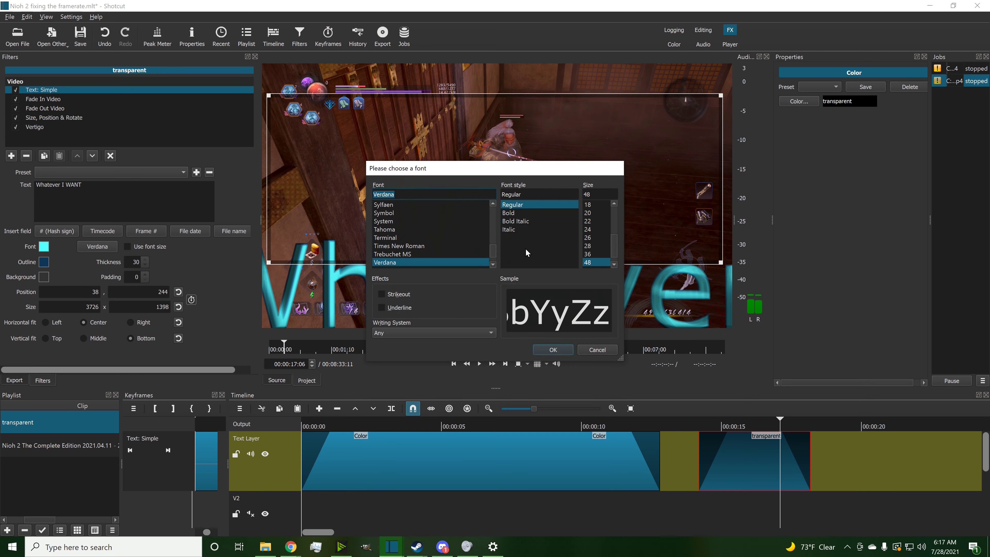
{"action": "scroll", "coordinate": [428, 247], "scroll_direction": "up", "scroll_amount": 3}
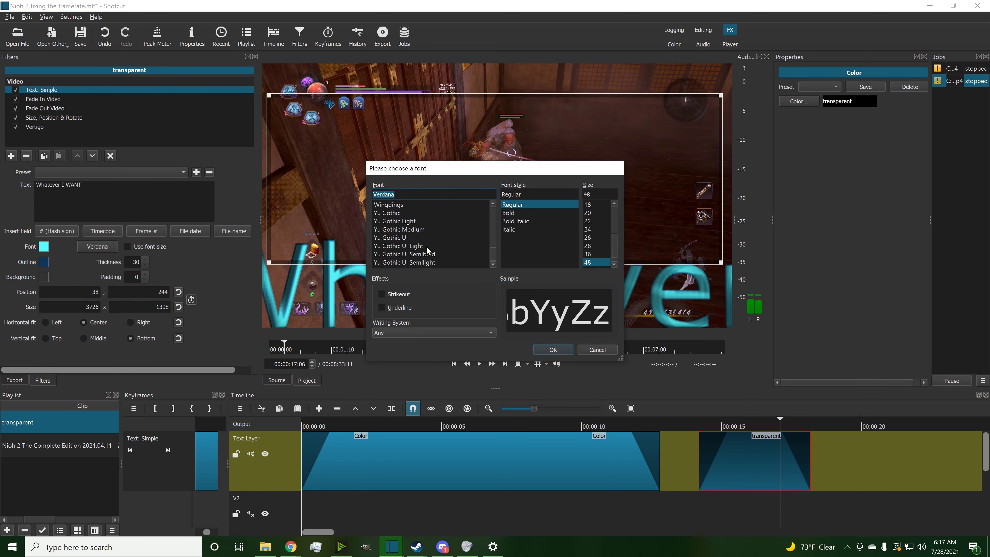
{"action": "scroll", "coordinate": [424, 247], "scroll_direction": "up", "scroll_amount": 6}
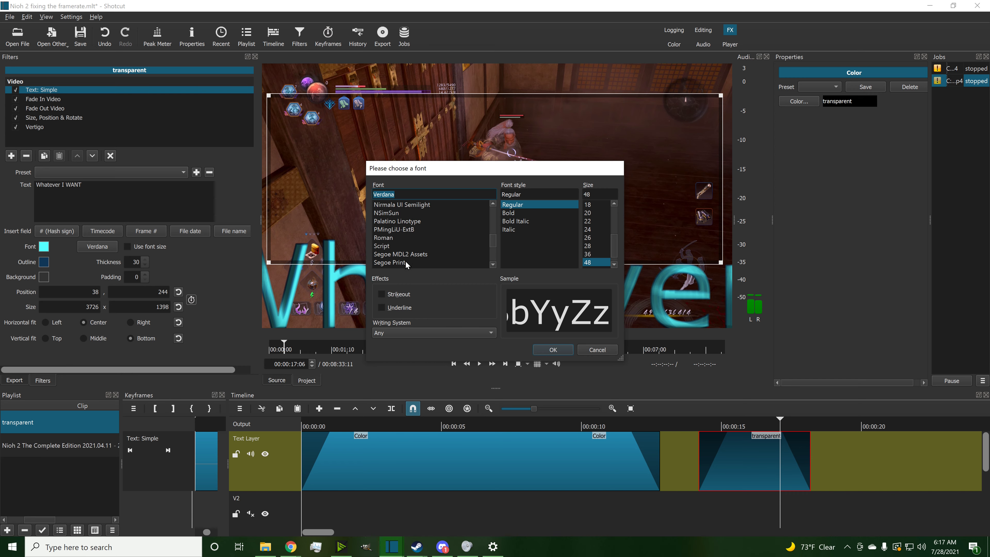
{"action": "left_click", "coordinate": [405, 261]}
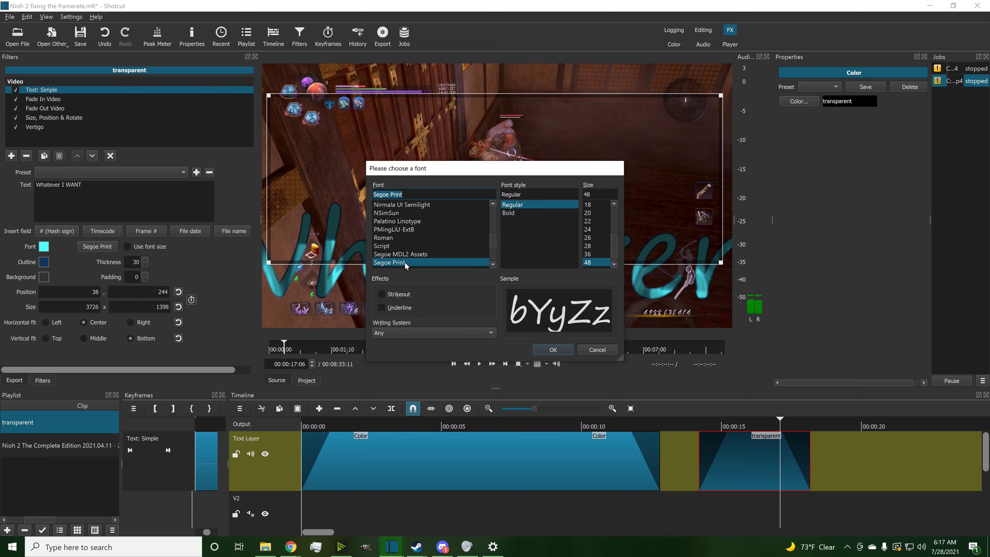
{"action": "left_click", "coordinate": [552, 351]}
{"action": "left_click", "coordinate": [706, 428]}
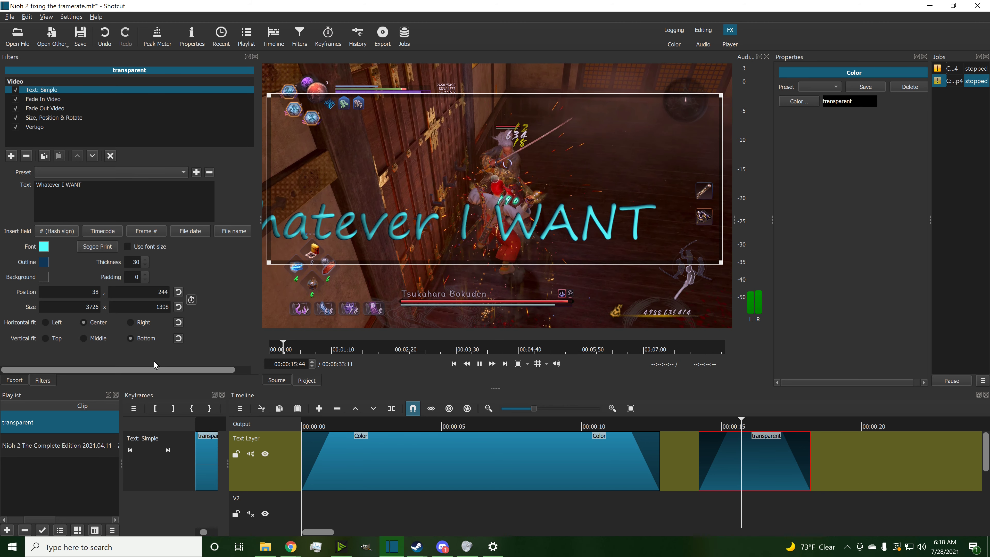
{"action": "left_click", "coordinate": [97, 247]}
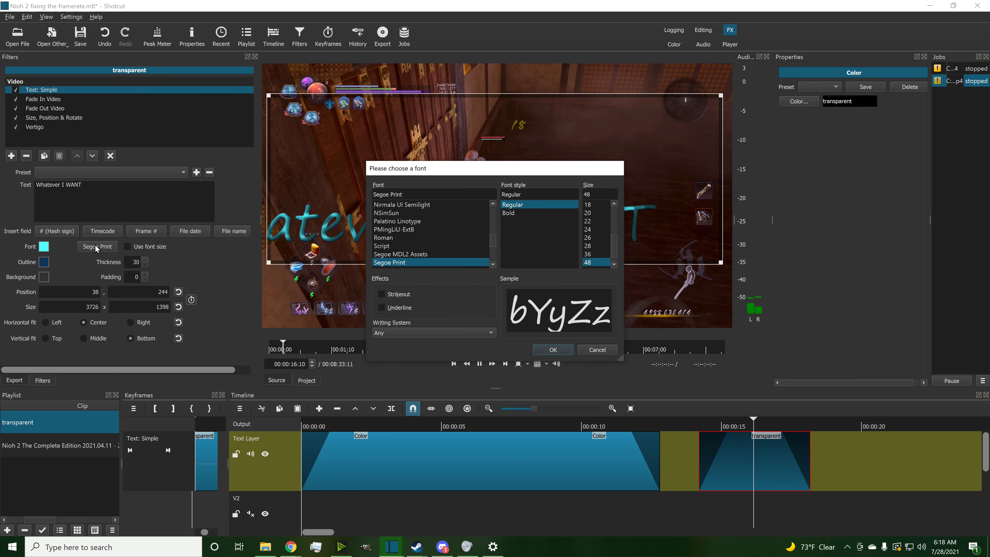
{"action": "left_click", "coordinate": [607, 353]}
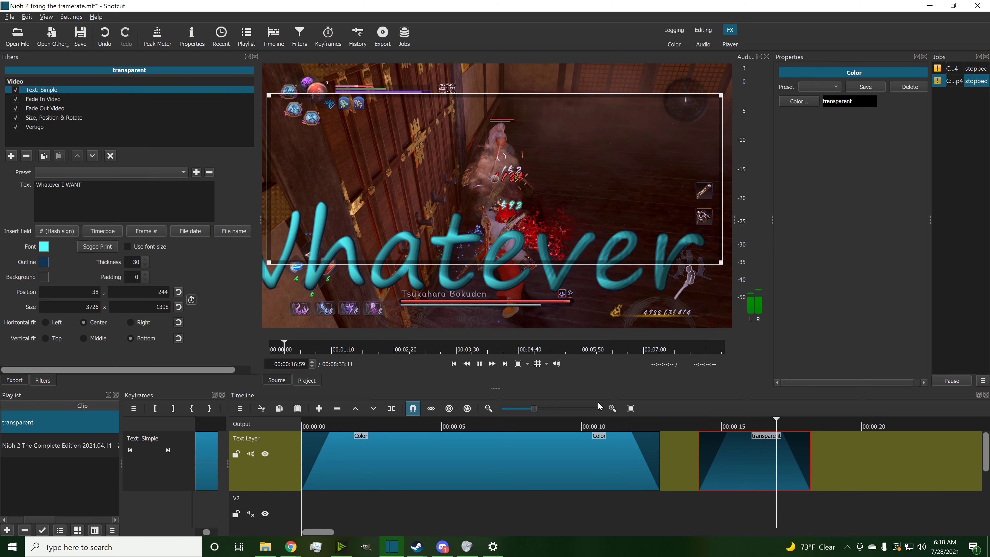
{"action": "left_click", "coordinate": [480, 364]}
Step: Browse the font list and set the text font to Wingdings
{"action": "left_click", "coordinate": [98, 246]}
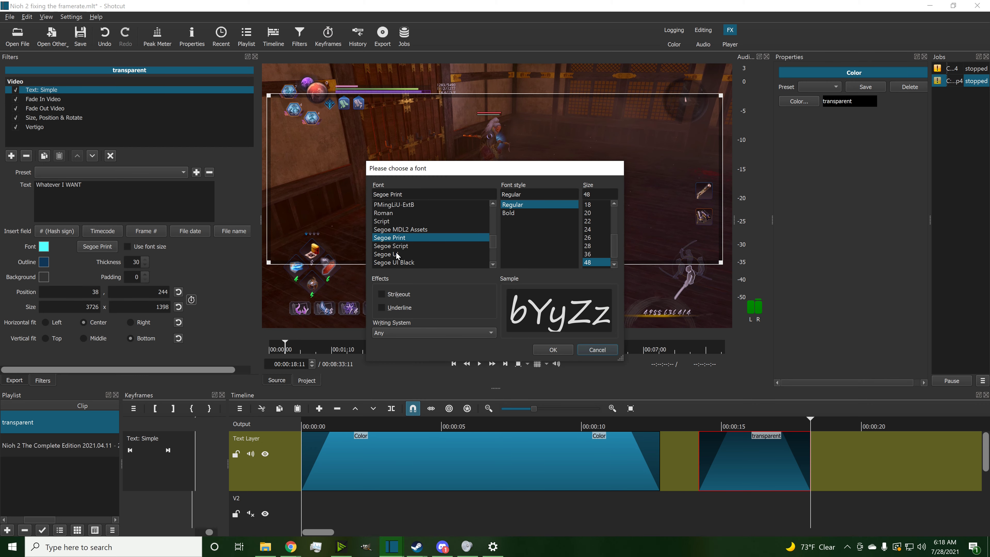
{"action": "left_click", "coordinate": [396, 252]}
{"action": "left_click", "coordinate": [396, 246]}
{"action": "scroll", "coordinate": [396, 251], "scroll_direction": "down", "scroll_amount": 1}
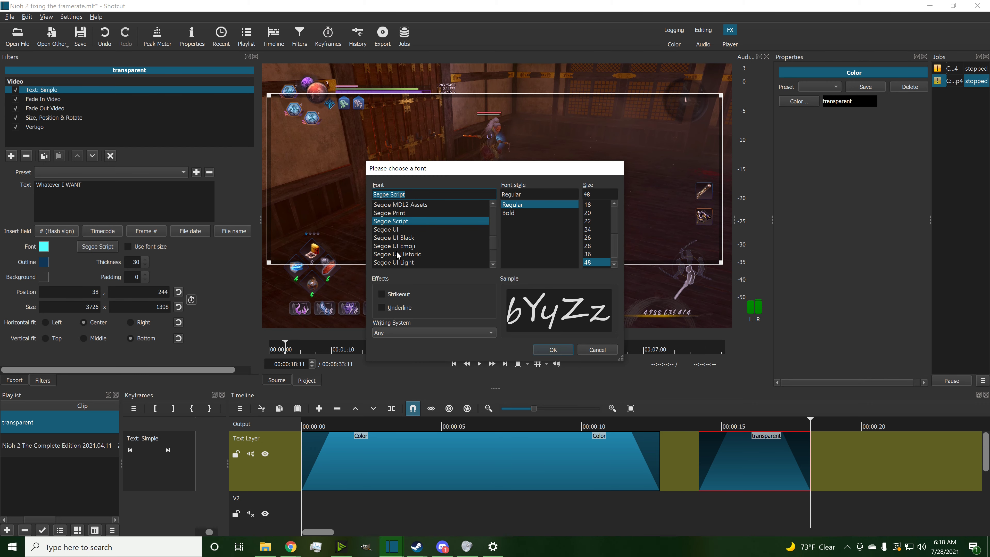
{"action": "left_click", "coordinate": [396, 251]}
{"action": "scroll", "coordinate": [396, 257], "scroll_direction": "down", "scroll_amount": 4}
{"action": "left_click", "coordinate": [396, 262]}
{"action": "scroll", "coordinate": [398, 262], "scroll_direction": "down", "scroll_amount": 3}
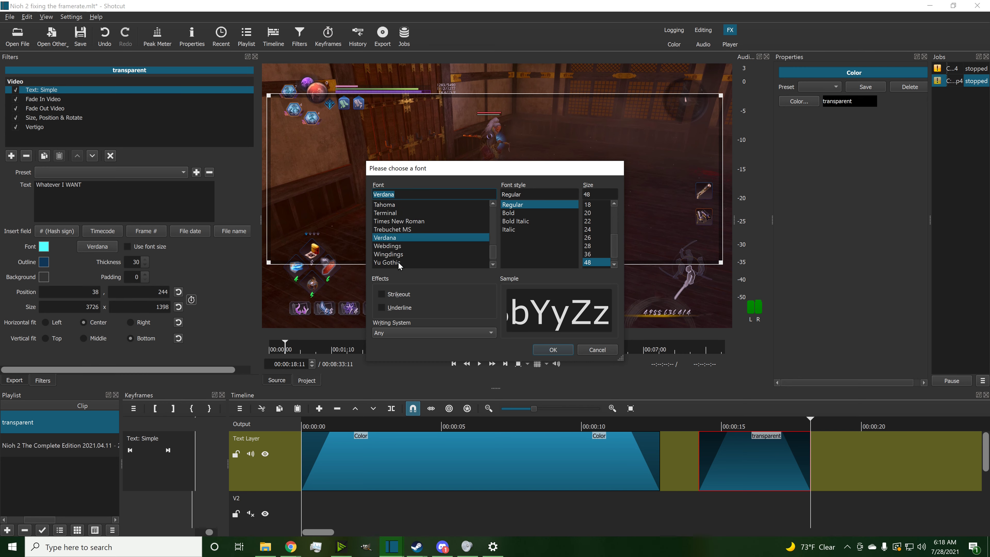
{"action": "left_click", "coordinate": [398, 262]}
{"action": "left_click", "coordinate": [397, 238]}
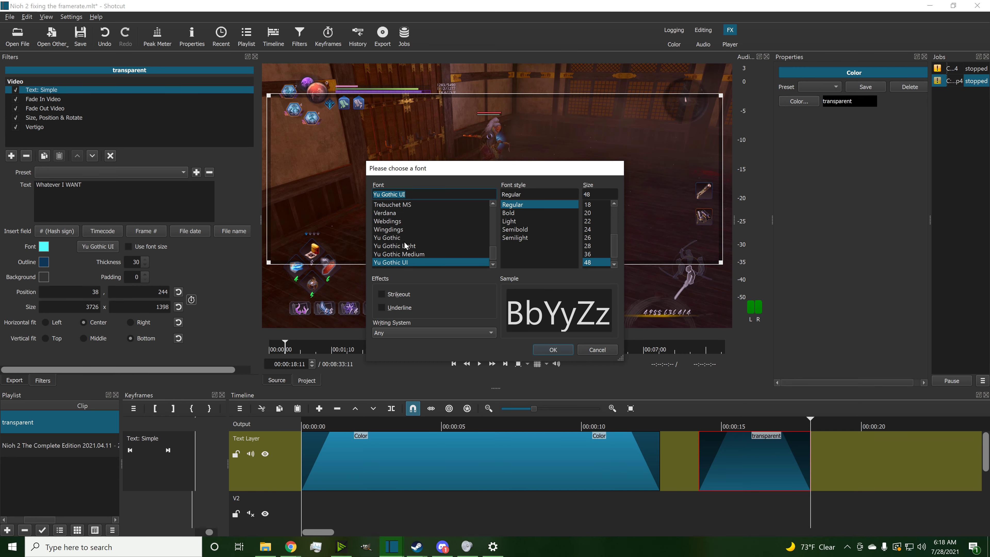
{"action": "left_click", "coordinate": [401, 230]}
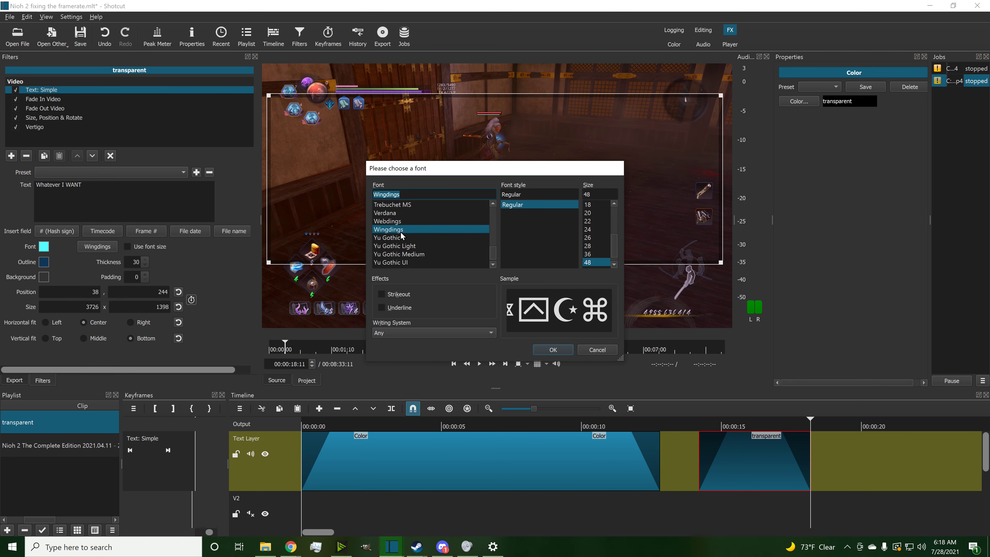
{"action": "left_click", "coordinate": [552, 350]}
Step: Preview the restyled text from about 15 seconds
{"action": "left_click", "coordinate": [722, 421]}
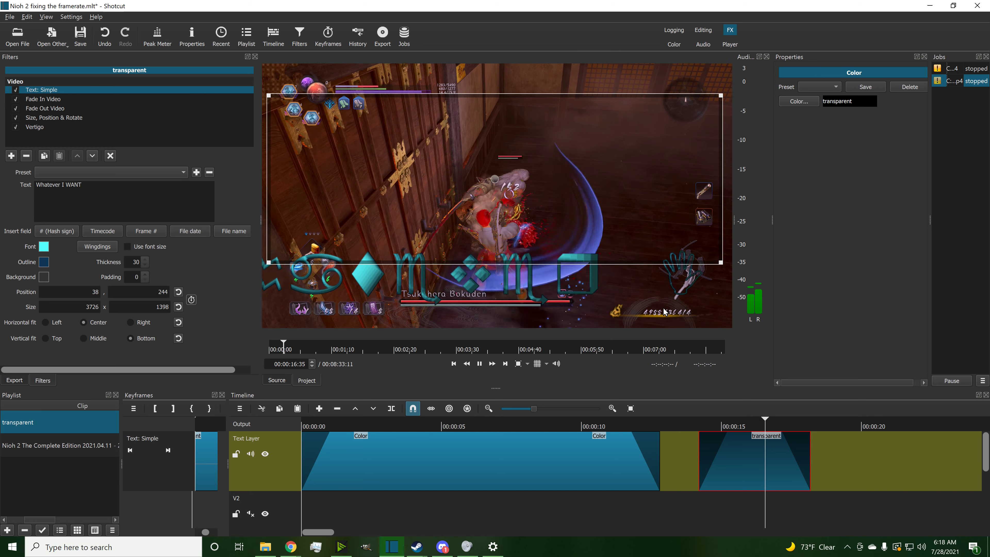
{"action": "left_click", "coordinate": [479, 365]}
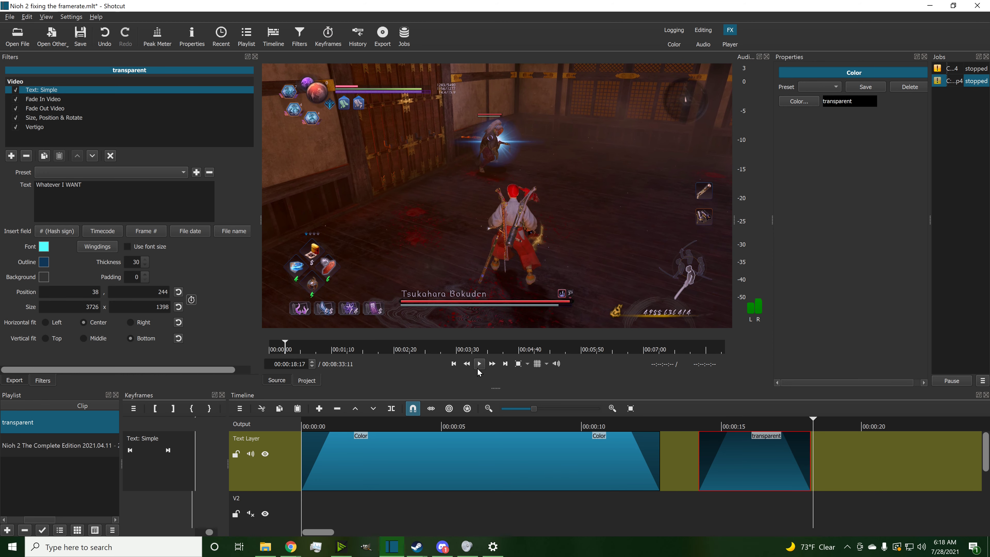
{"action": "left_click", "coordinate": [725, 422]}
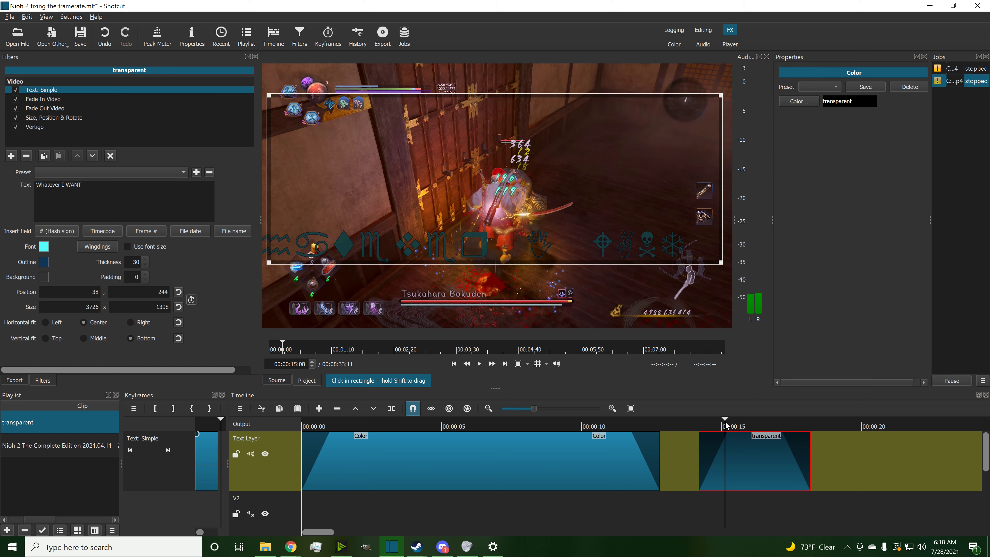